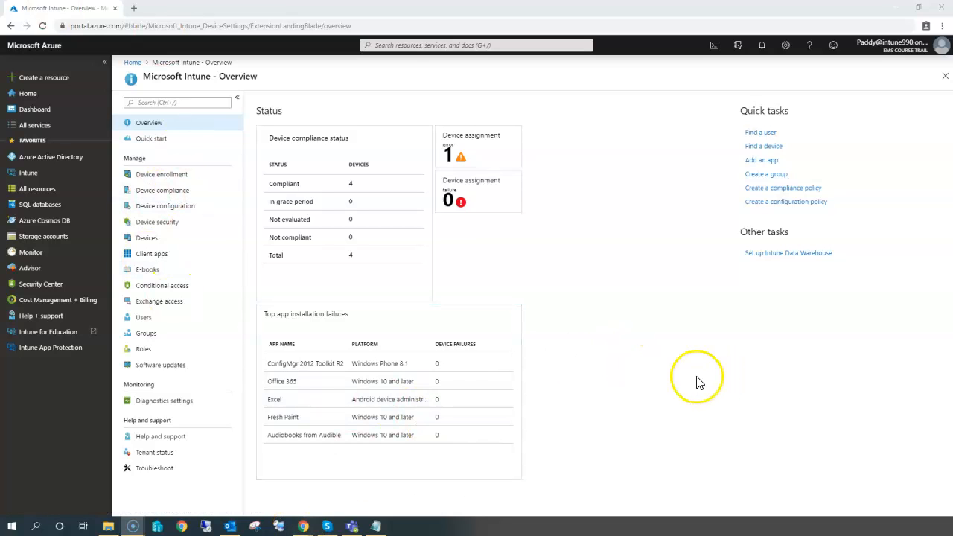
Open the Intune Data Warehouse setup page from the Intune overview's other tasks.
{"action": "left_click", "coordinate": [192, 122]}
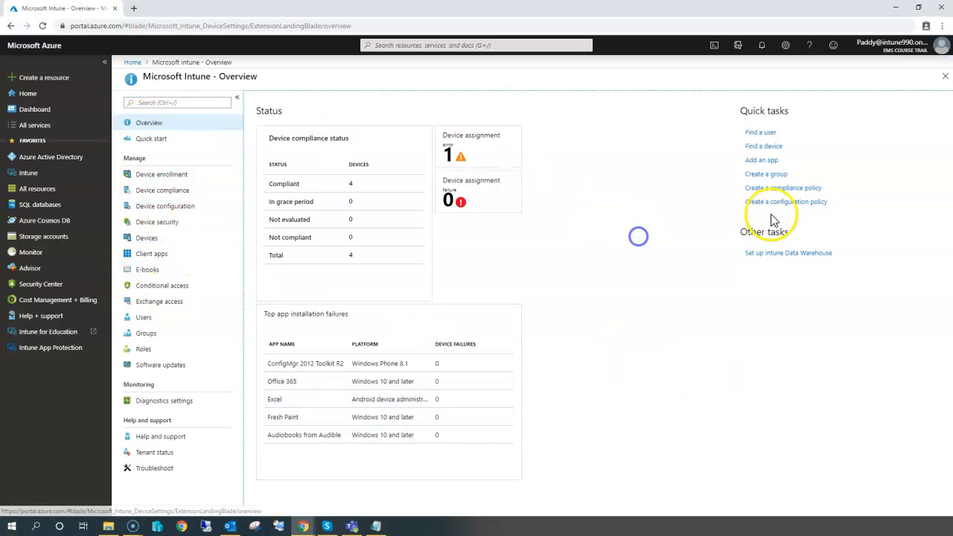
{"action": "left_click", "coordinate": [770, 253]}
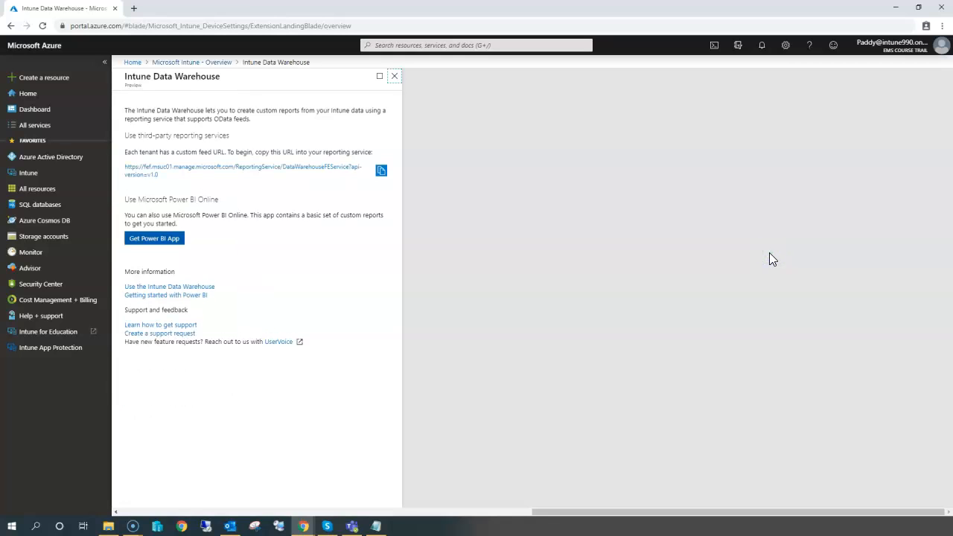
Read the Intune Data Warehouse page, including the custom feed URL and the Power BI Online app description.
{"action": "left_click_drag", "start_coordinate": [160, 175], "coordinate": [132, 167]}
{"action": "left_click", "coordinate": [125, 169]}
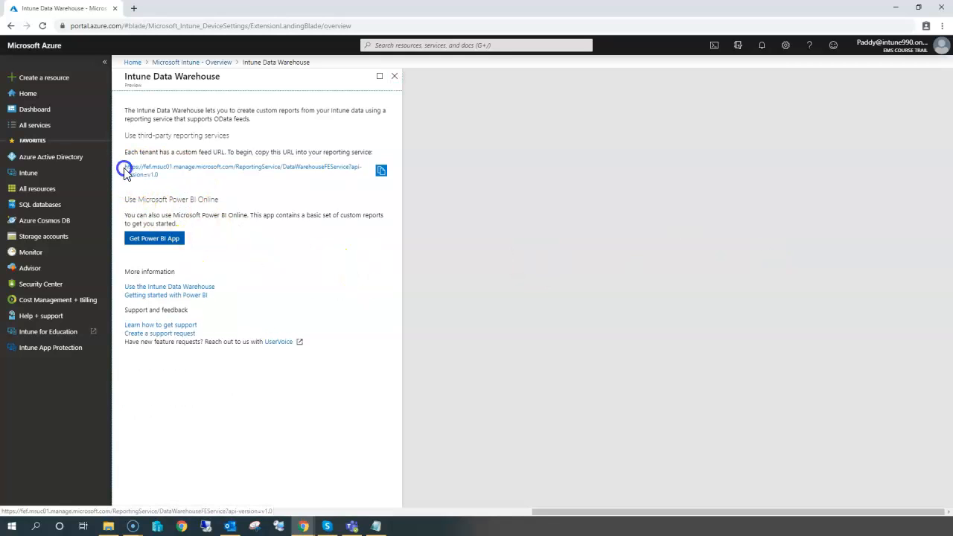
{"action": "left_click_drag", "start_coordinate": [215, 152], "coordinate": [369, 150]}
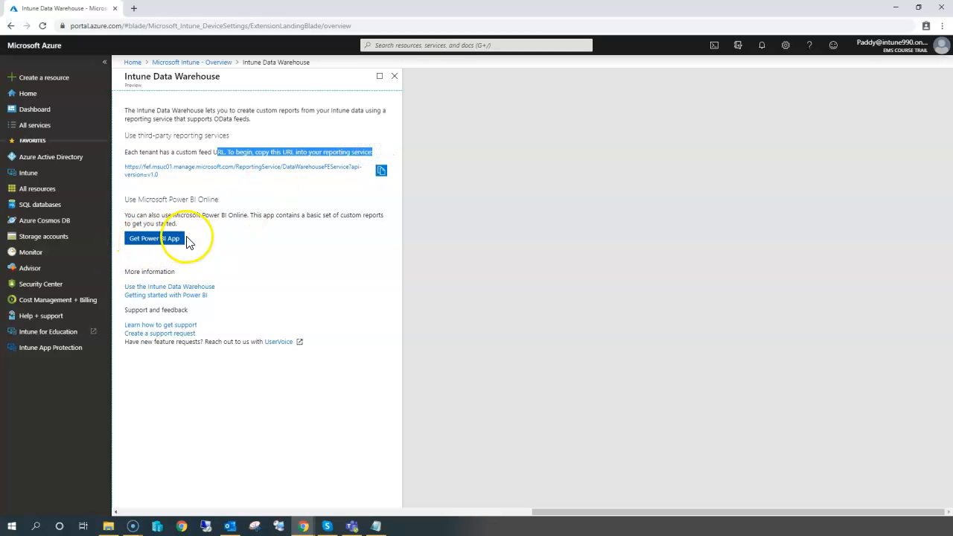
{"action": "left_click_drag", "start_coordinate": [126, 215], "coordinate": [378, 225]}
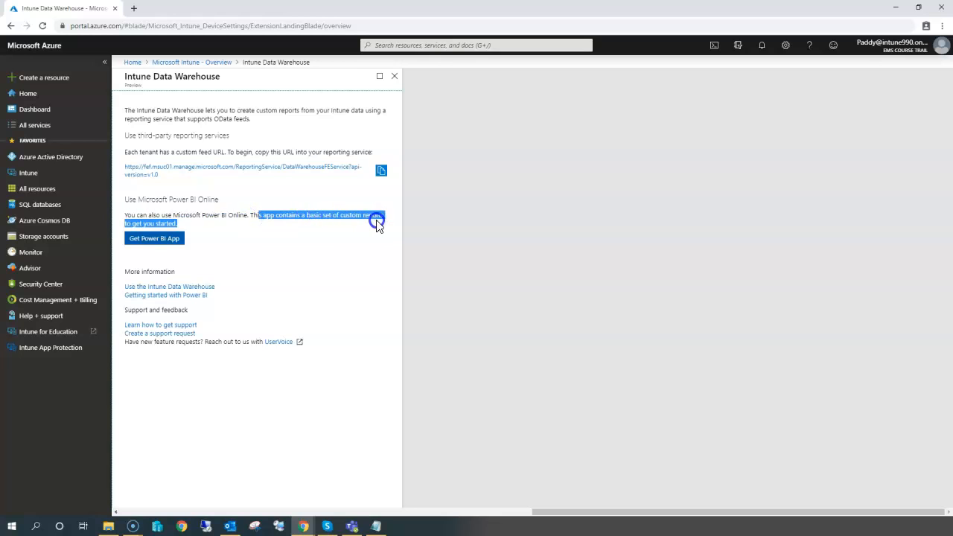
{"action": "left_click", "coordinate": [378, 225]}
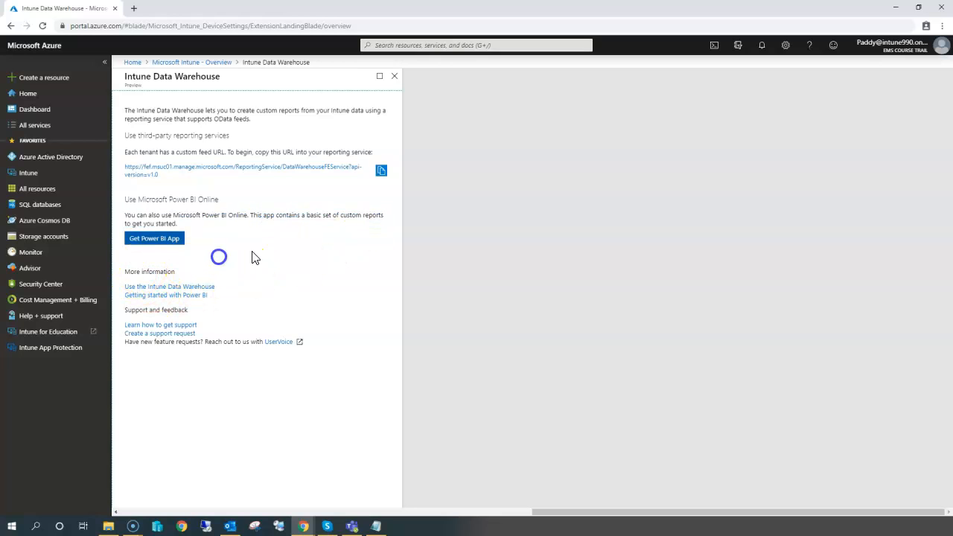
{"action": "left_click_drag", "start_coordinate": [123, 111], "coordinate": [209, 109]}
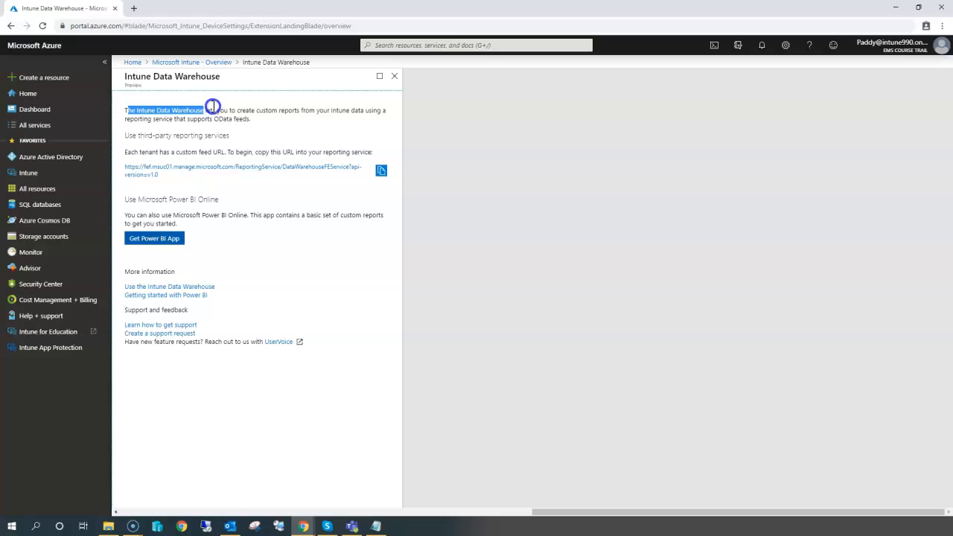
{"action": "left_click", "coordinate": [306, 283]}
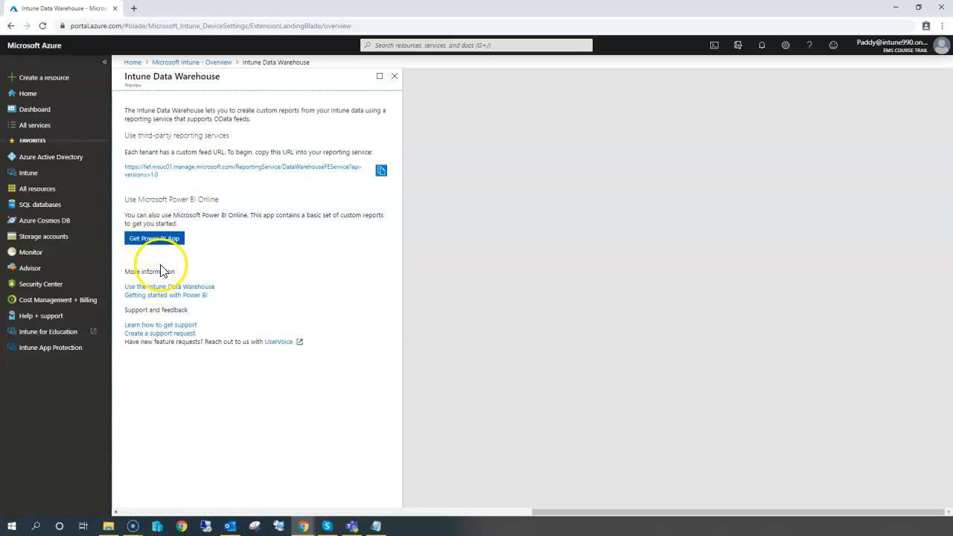
{"action": "left_click_drag", "start_coordinate": [256, 391], "coordinate": [313, 410]}
{"action": "left_click", "coordinate": [314, 416]}
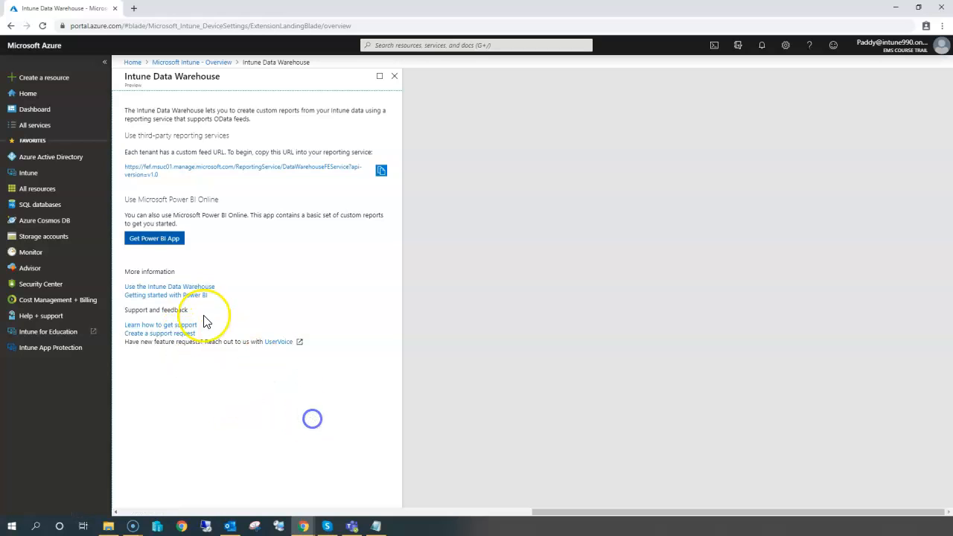
Open the Use the Intune Data Warehouse documentation and follow it to the Connect to the Data Warehouse with Power BI article.
{"action": "left_click", "coordinate": [183, 288]}
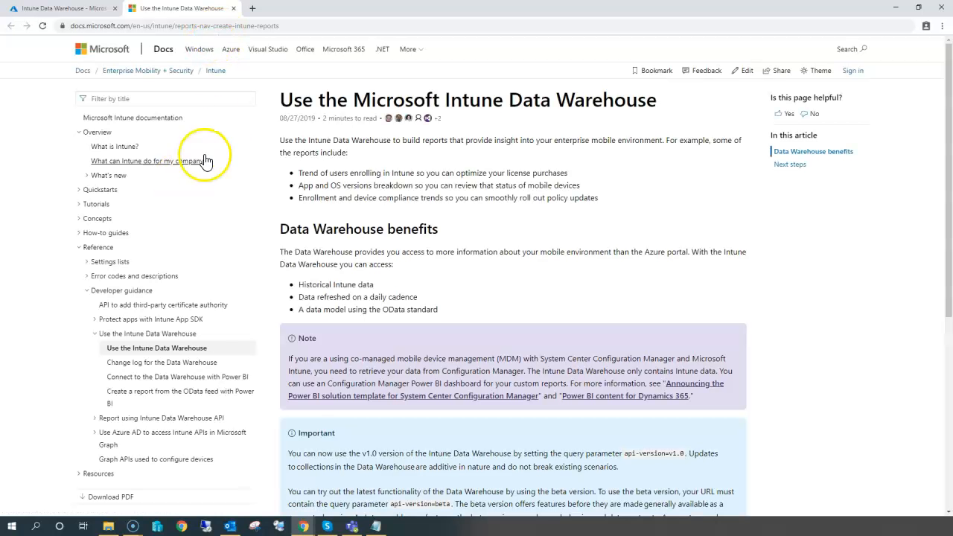
{"action": "scroll", "coordinate": [454, 373], "scroll_direction": "down", "scroll_amount": 3}
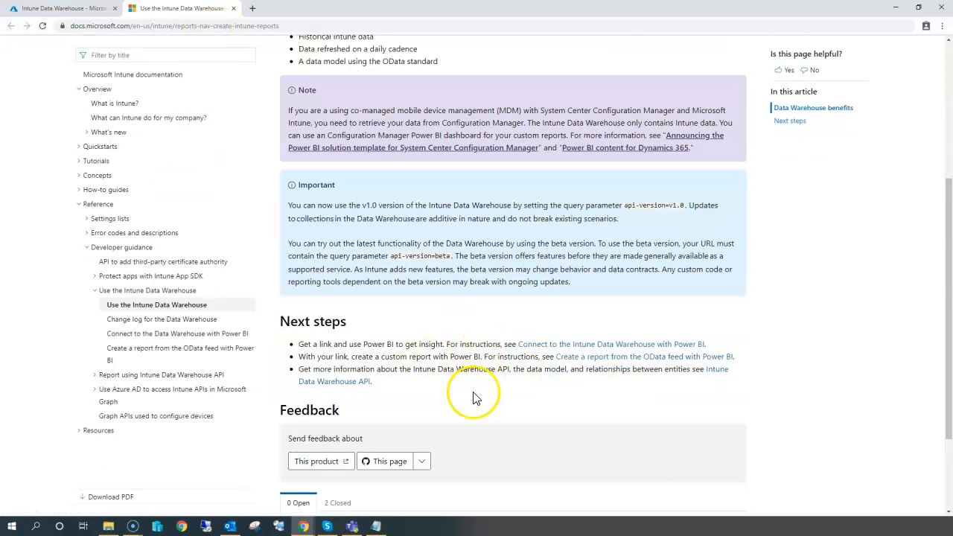
{"action": "left_click", "coordinate": [605, 344]}
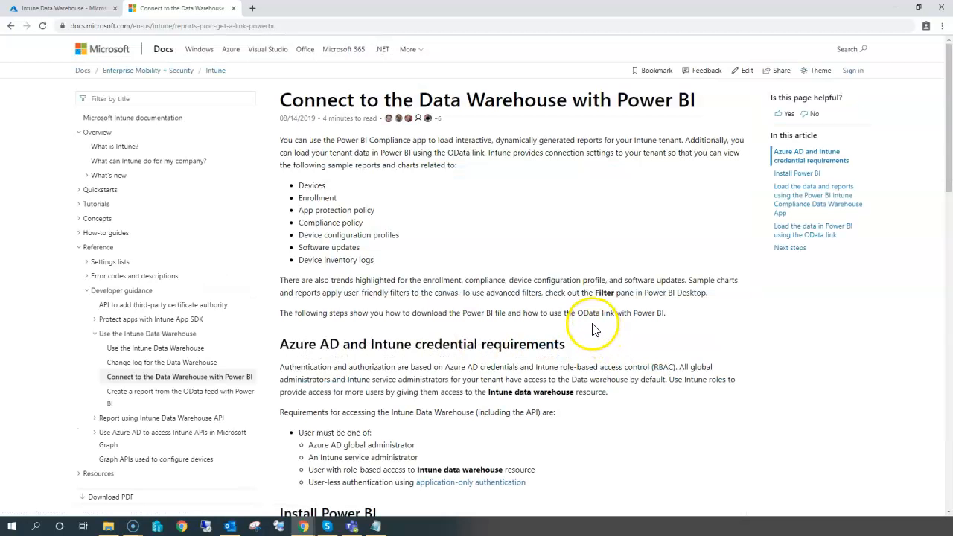
Read the article's credential requirements, Install Power BI, and Power BI Intune Compliance app sections.
{"action": "left_click_drag", "start_coordinate": [359, 368], "coordinate": [519, 344]}
{"action": "scroll", "coordinate": [498, 303], "scroll_direction": "down", "scroll_amount": 3}
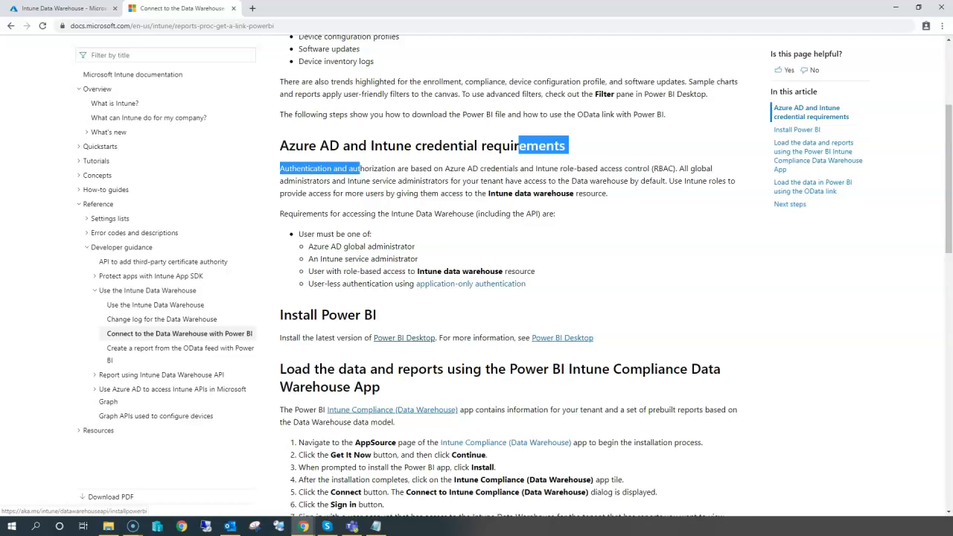
{"action": "left_click_drag", "start_coordinate": [606, 340], "coordinate": [566, 351]}
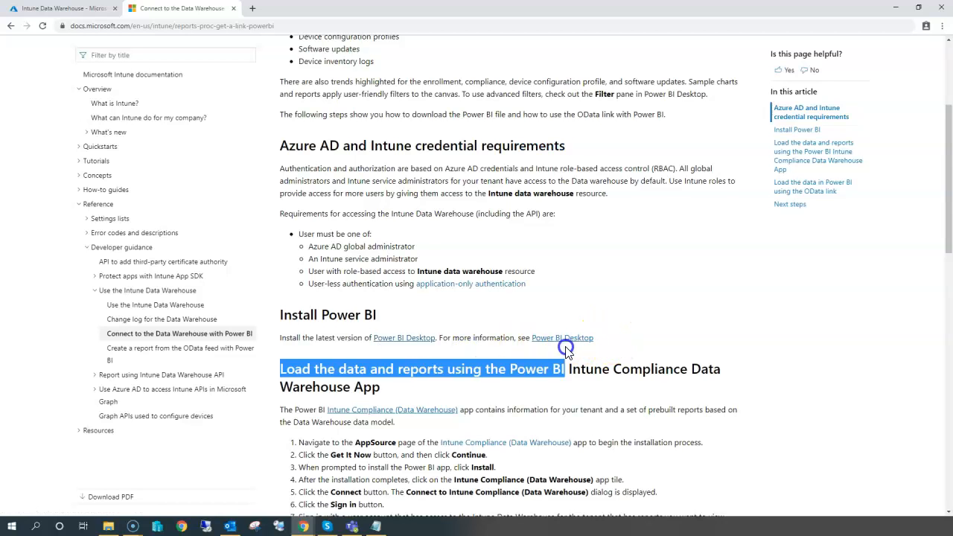
{"action": "left_click", "coordinate": [571, 410]}
{"action": "left_click_drag", "start_coordinate": [490, 415], "coordinate": [433, 413]}
{"action": "left_click_drag", "start_coordinate": [645, 405], "coordinate": [634, 400]}
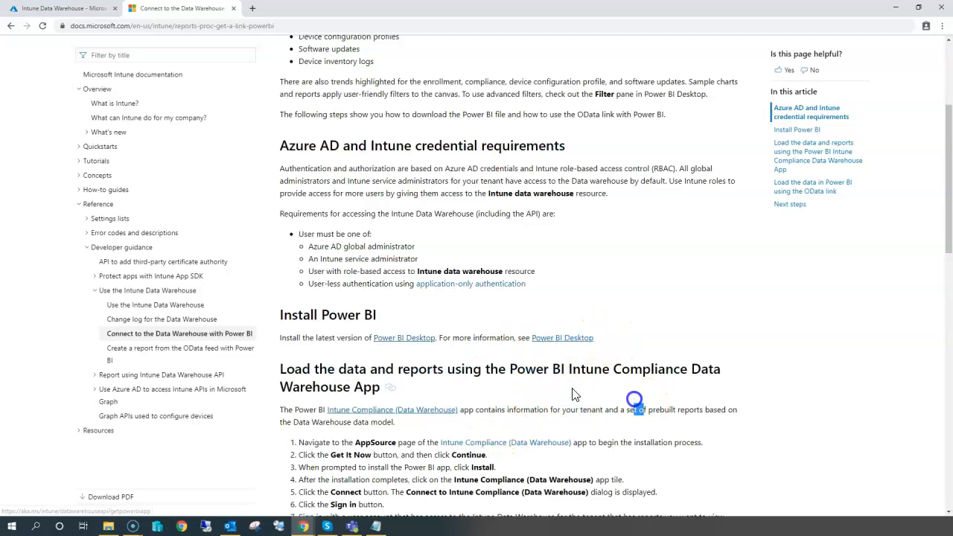
Open the Power BI Desktop downloads page from the article's Install Power BI link.
{"action": "left_click", "coordinate": [420, 339]}
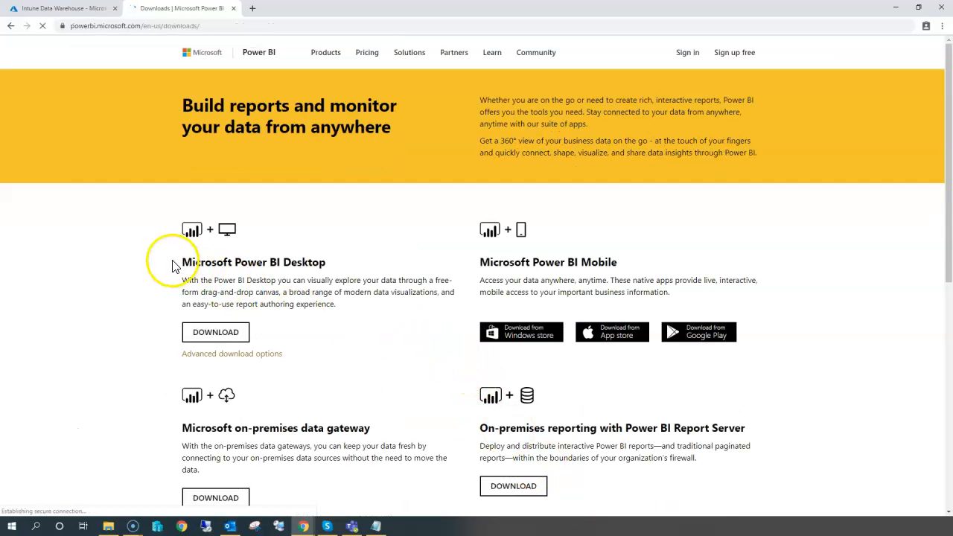
{"action": "left_click_drag", "start_coordinate": [172, 266], "coordinate": [348, 256]}
{"action": "left_click", "coordinate": [205, 336]}
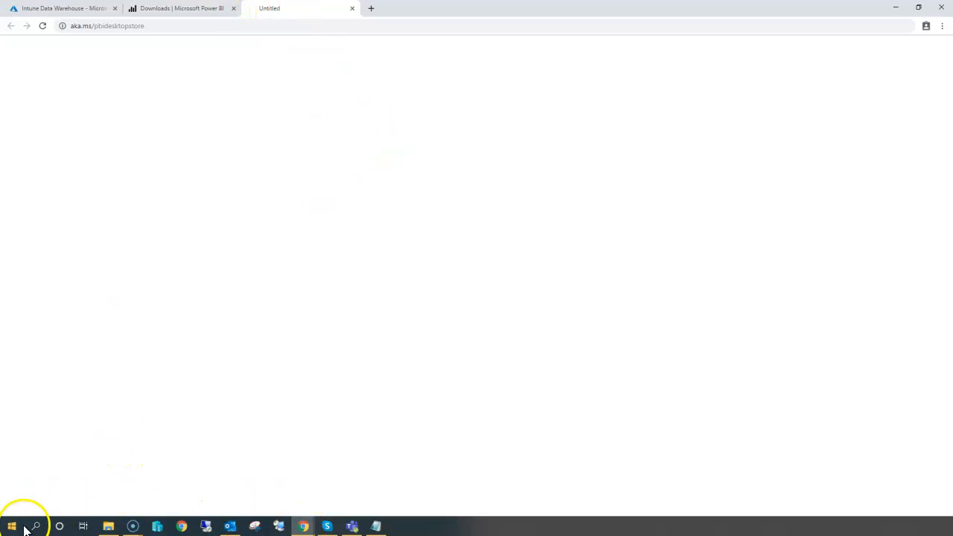
{"action": "mouse_move", "coordinate": [313, 528]}
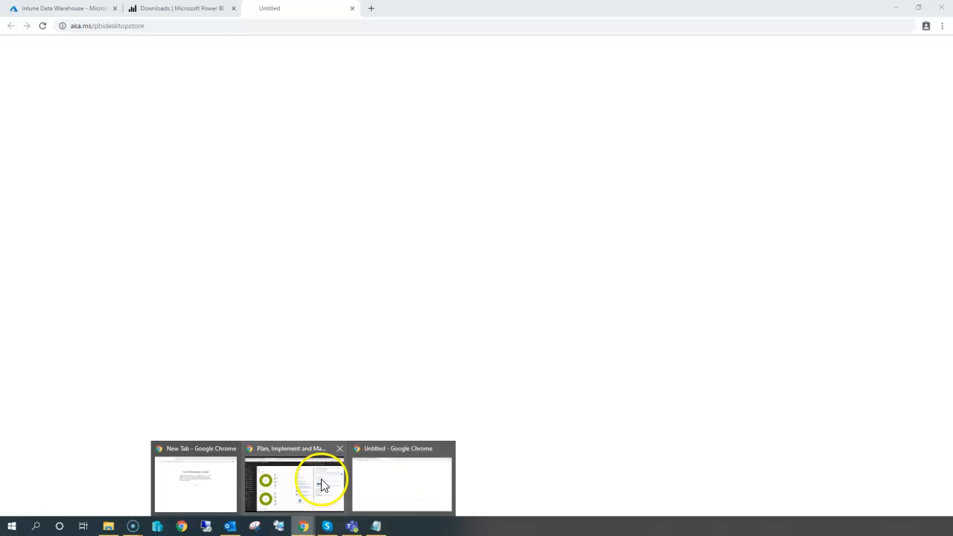
{"action": "left_click", "coordinate": [321, 481]}
{"action": "left_click", "coordinate": [208, 8]}
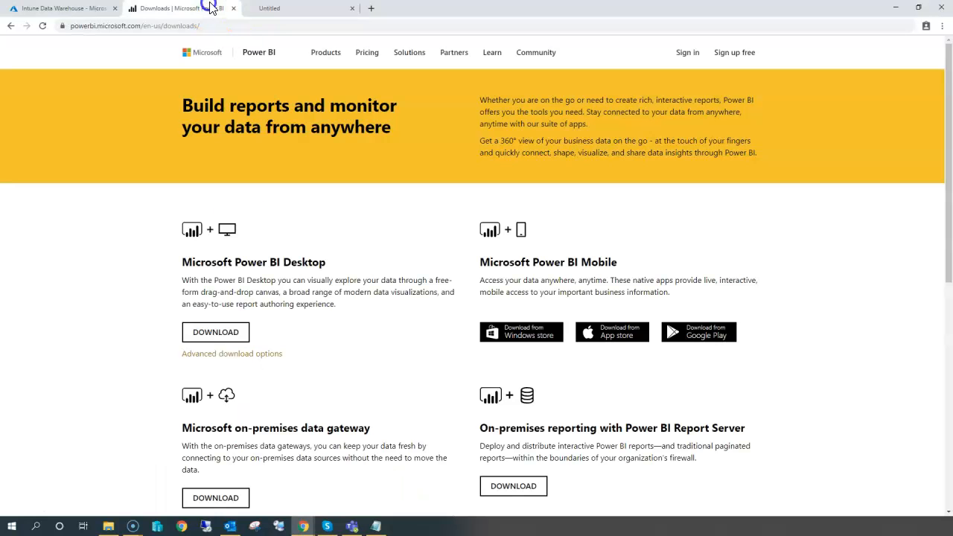
{"action": "left_click", "coordinate": [280, 10]}
{"action": "left_click", "coordinate": [284, 26]}
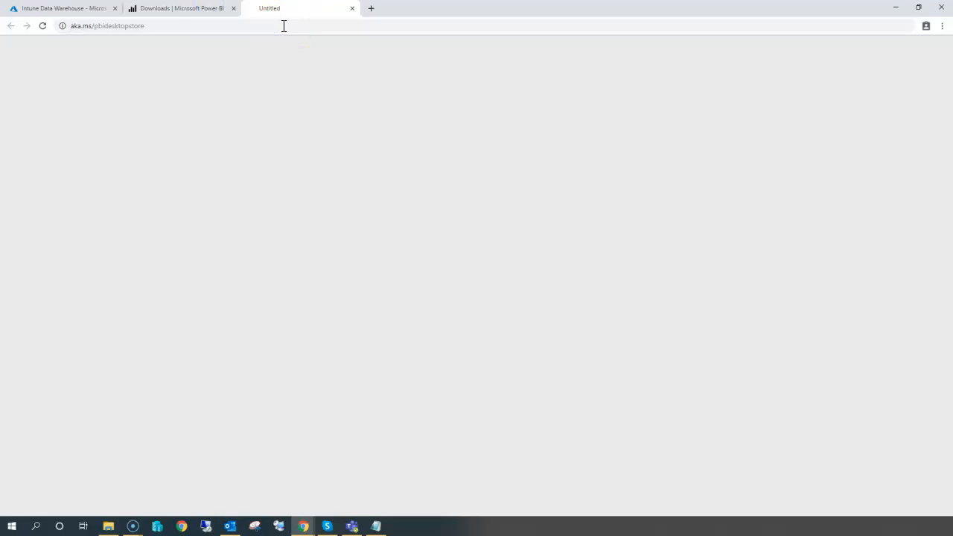
{"action": "left_click", "coordinate": [206, 9]}
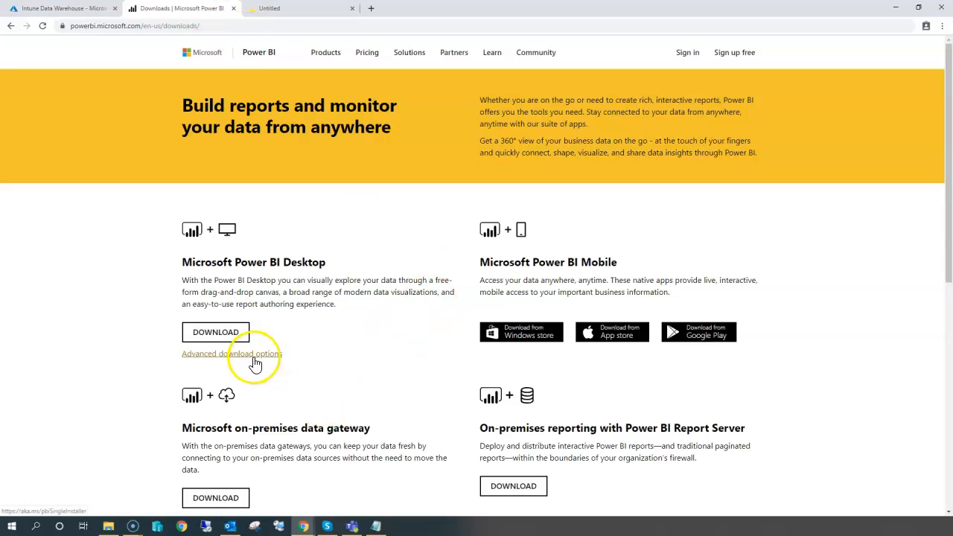
Download PBIDesktopSetup_x64.exe through the advanced download options of Microsoft Power BI Desktop.
{"action": "left_click", "coordinate": [255, 355]}
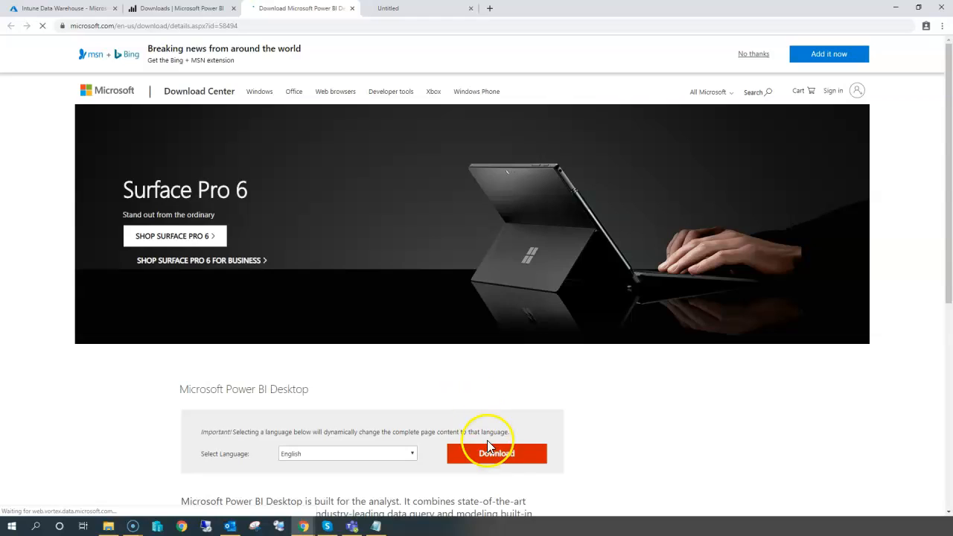
{"action": "left_click", "coordinate": [488, 449]}
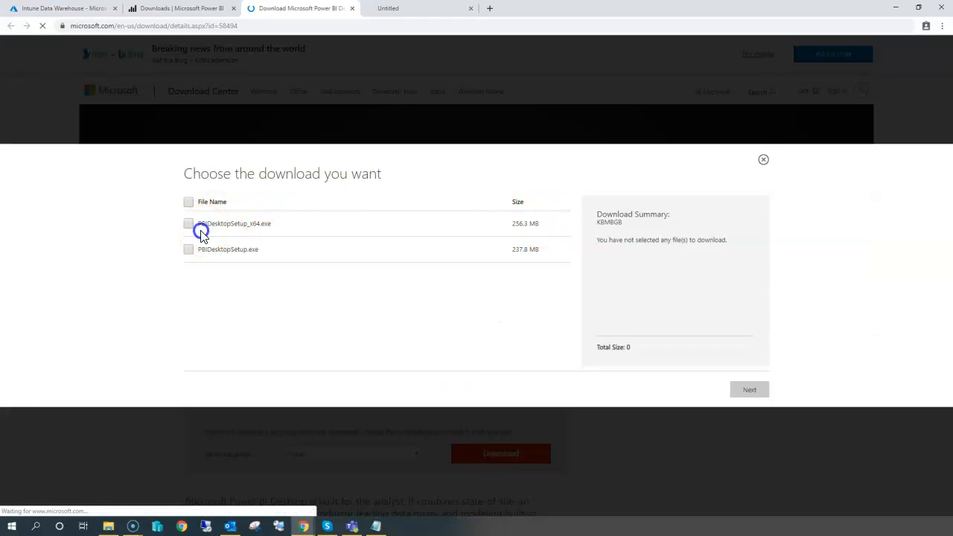
{"action": "left_click", "coordinate": [189, 224]}
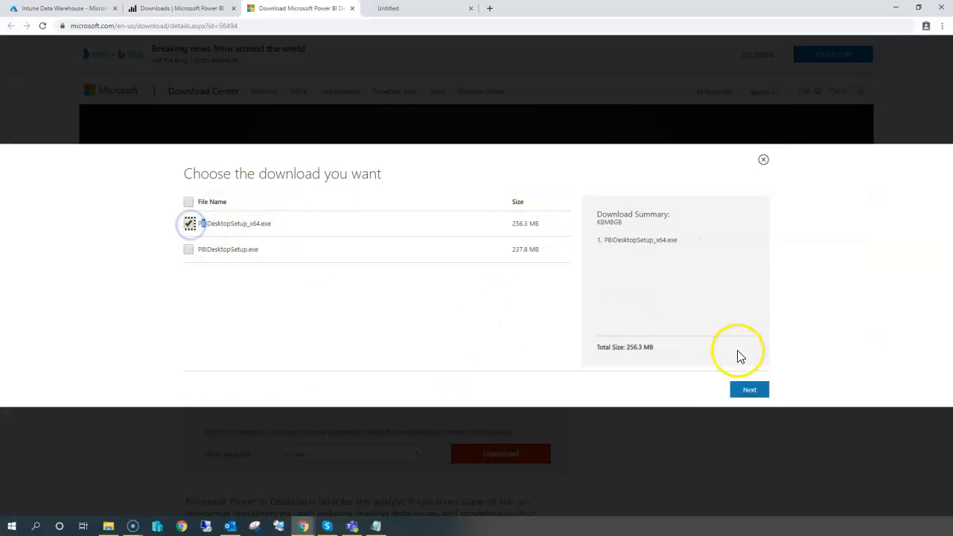
{"action": "left_click", "coordinate": [749, 390]}
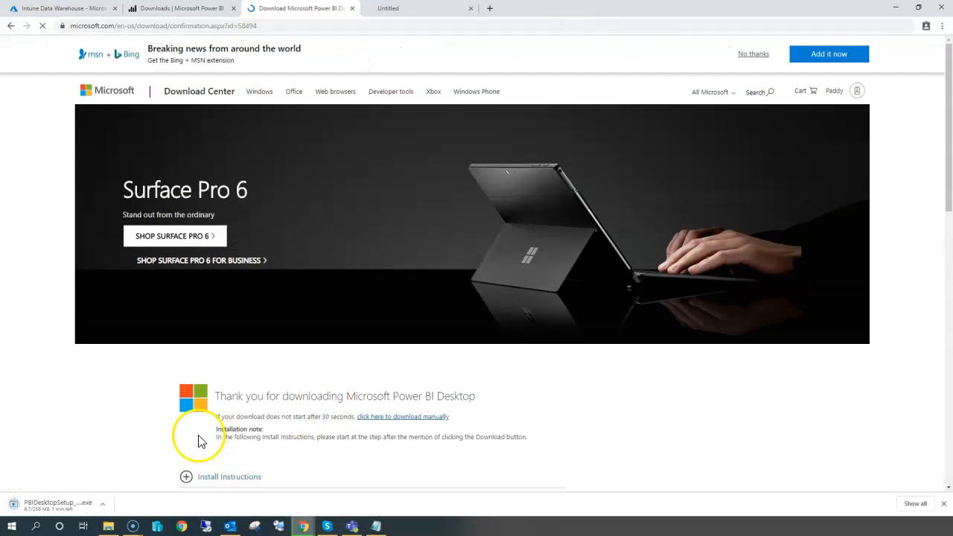
Launch the downloaded Power BI Desktop installer.
{"action": "left_click", "coordinate": [102, 505]}
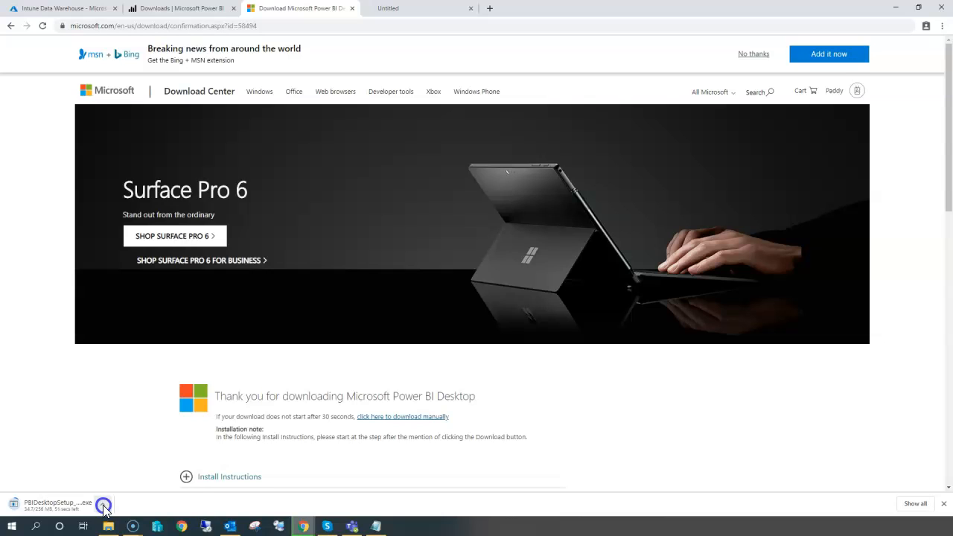
{"action": "left_click", "coordinate": [120, 427]}
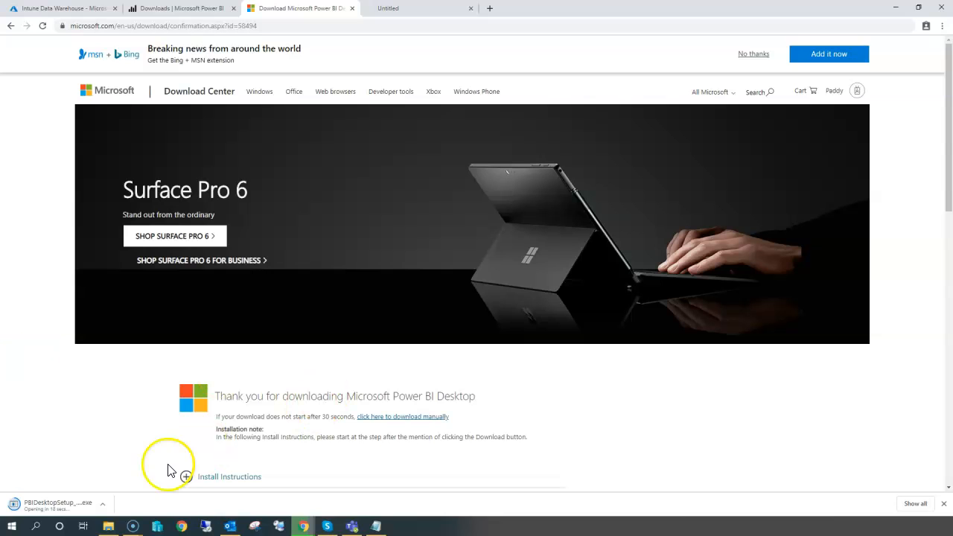
{"action": "left_click", "coordinate": [18, 503]}
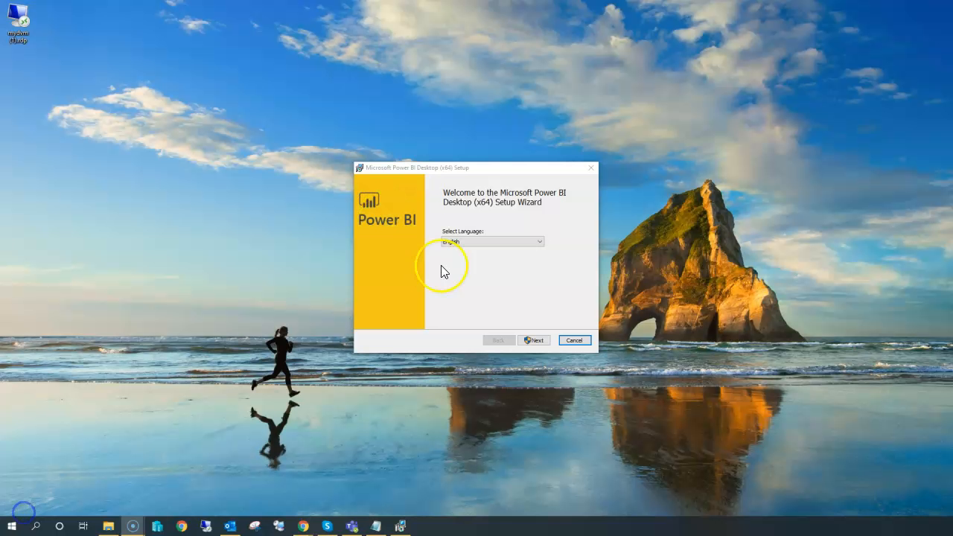
Install Power BI Desktop in English, accepting the license terms and the default C:\Program Files\Microsoft Power BI Desktop\ folder.
{"action": "left_click", "coordinate": [535, 340]}
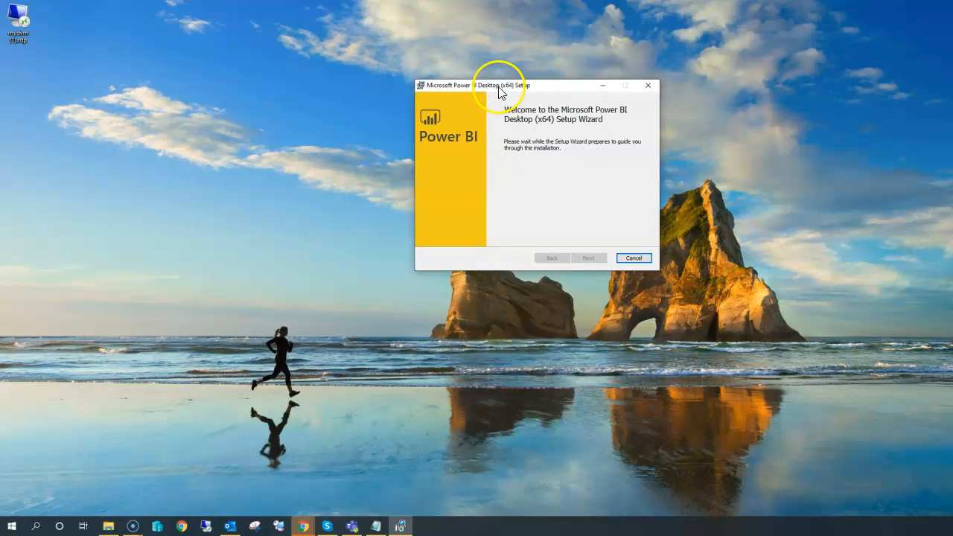
{"action": "left_click", "coordinate": [591, 260]}
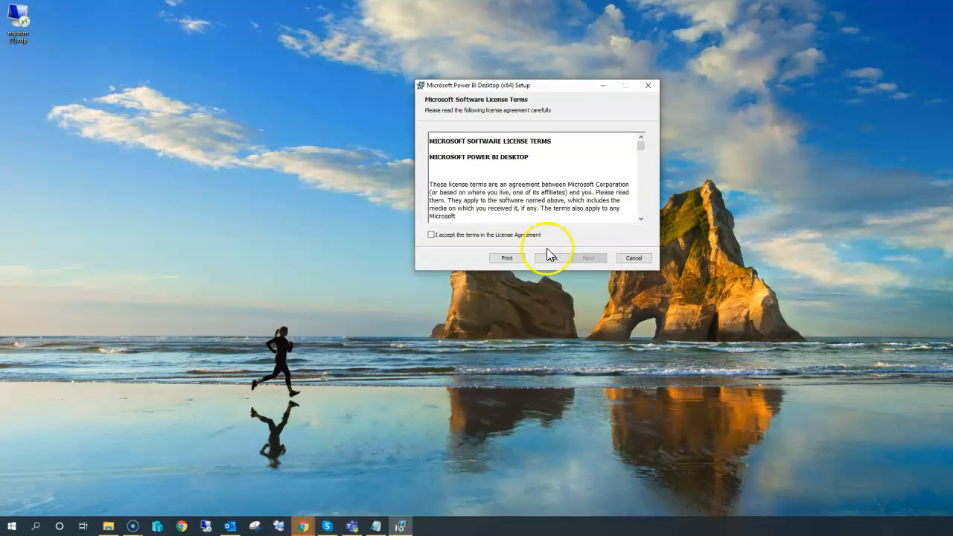
{"action": "left_click", "coordinate": [589, 261]}
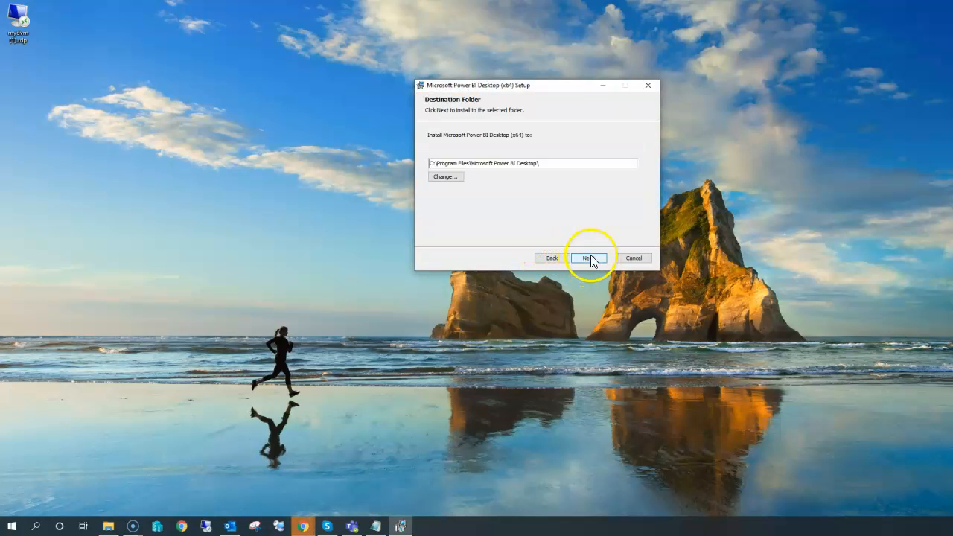
{"action": "left_click", "coordinate": [591, 257]}
{"action": "left_click", "coordinate": [590, 259]}
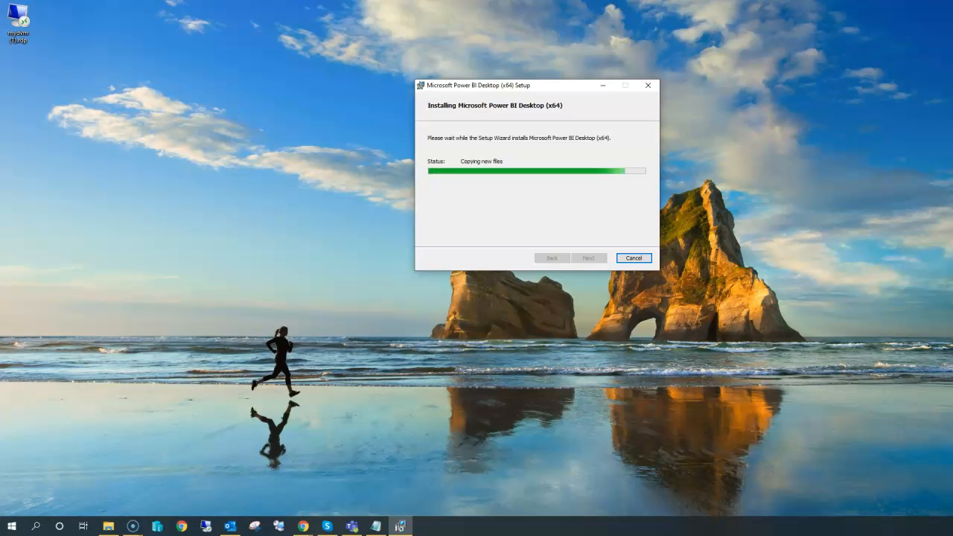
{"action": "left_click", "coordinate": [588, 258]}
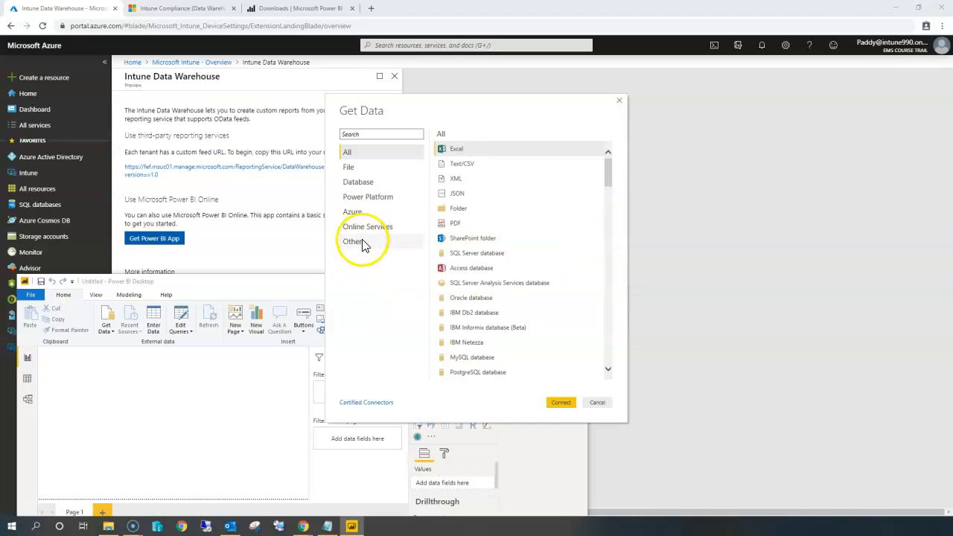
Skip the sign-in prompt and open Get Data, browsing the Other connector category.
{"action": "left_click", "coordinate": [363, 241]}
{"action": "left_click", "coordinate": [373, 226]}
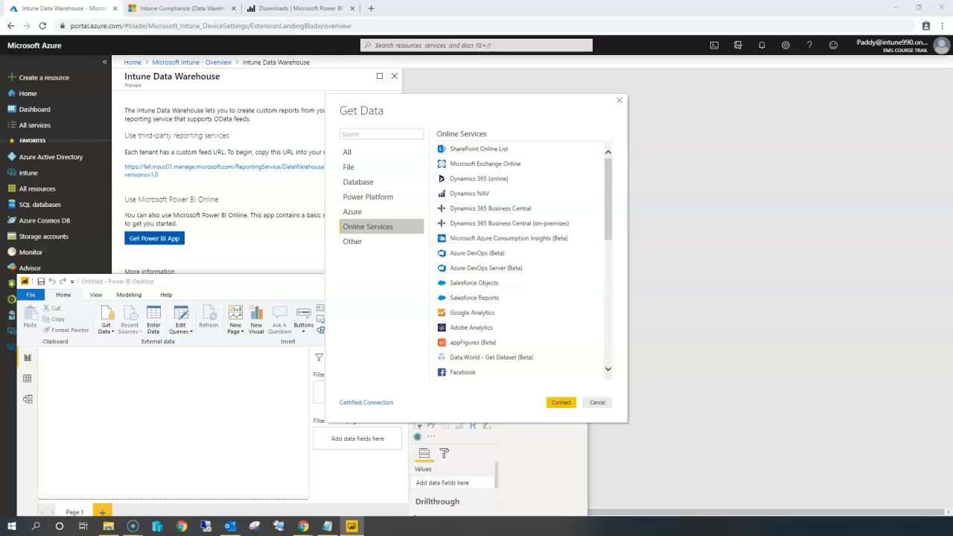
{"action": "left_click", "coordinate": [352, 243]}
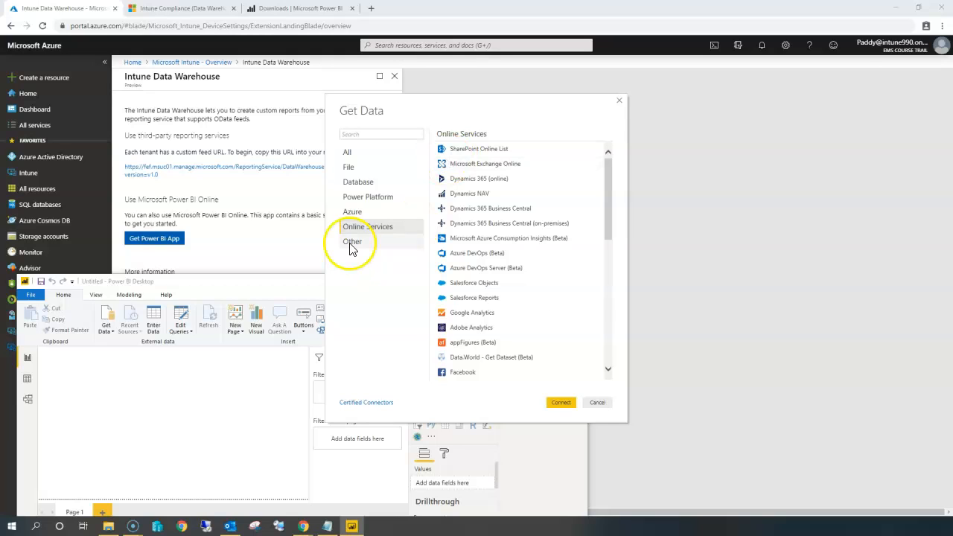
{"action": "left_click_drag", "start_coordinate": [612, 160], "coordinate": [609, 184]}
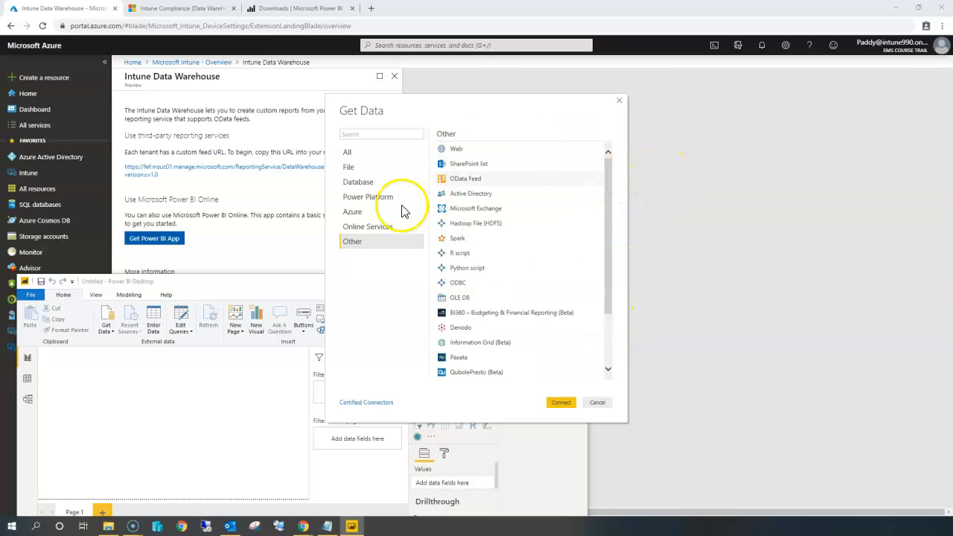
Browse the Online Services and Azure connector categories in the Get Data dialog.
{"action": "left_click", "coordinate": [365, 227]}
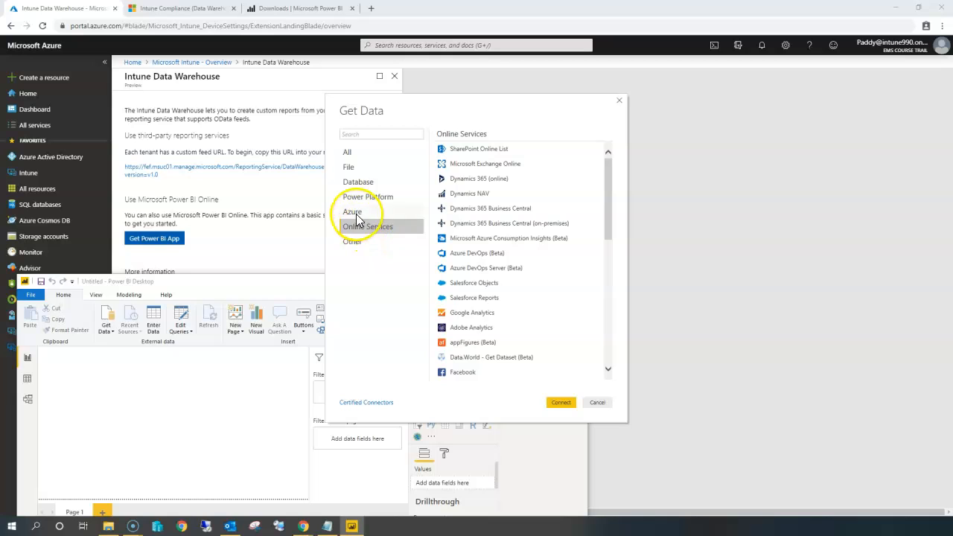
{"action": "scroll", "coordinate": [504, 358], "scroll_direction": "down", "scroll_amount": 4}
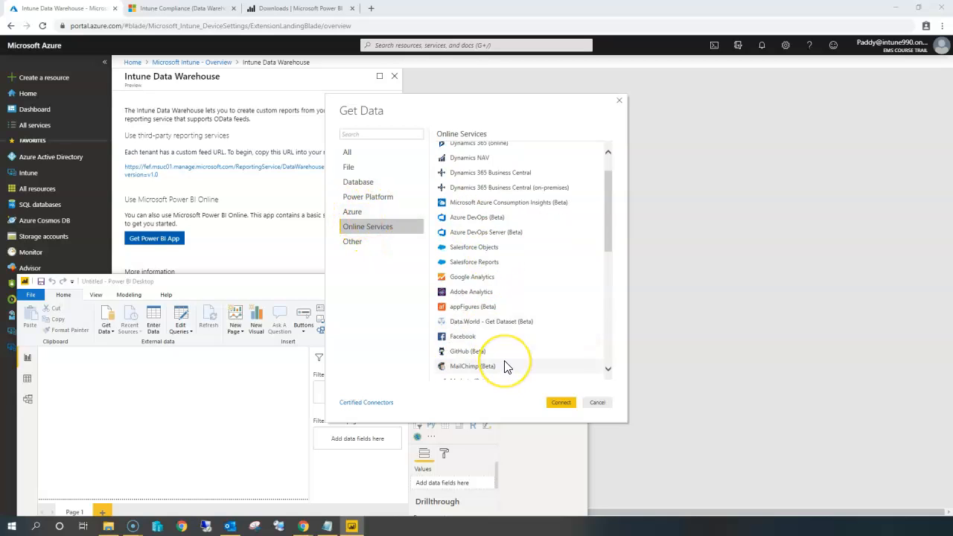
{"action": "scroll", "coordinate": [504, 365], "scroll_direction": "down", "scroll_amount": 5}
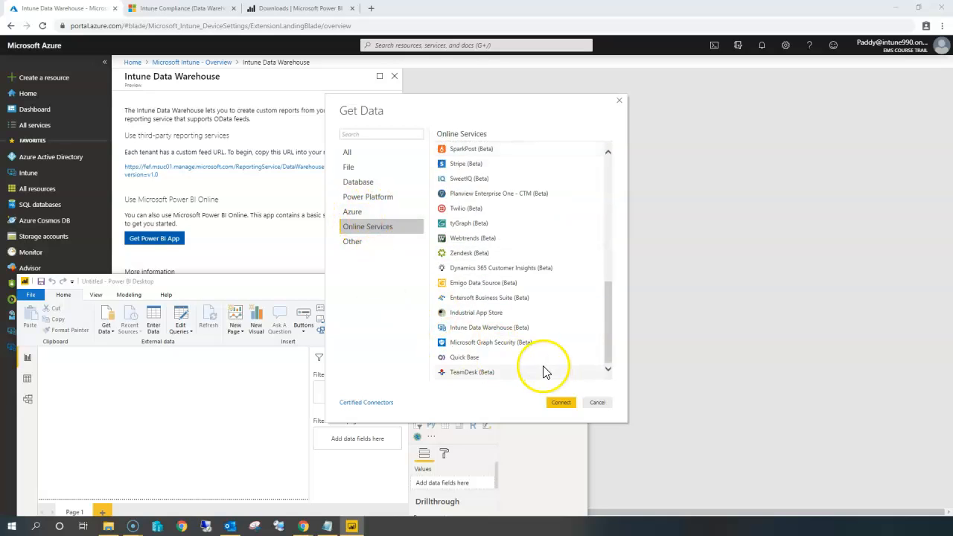
{"action": "left_click", "coordinate": [358, 212]}
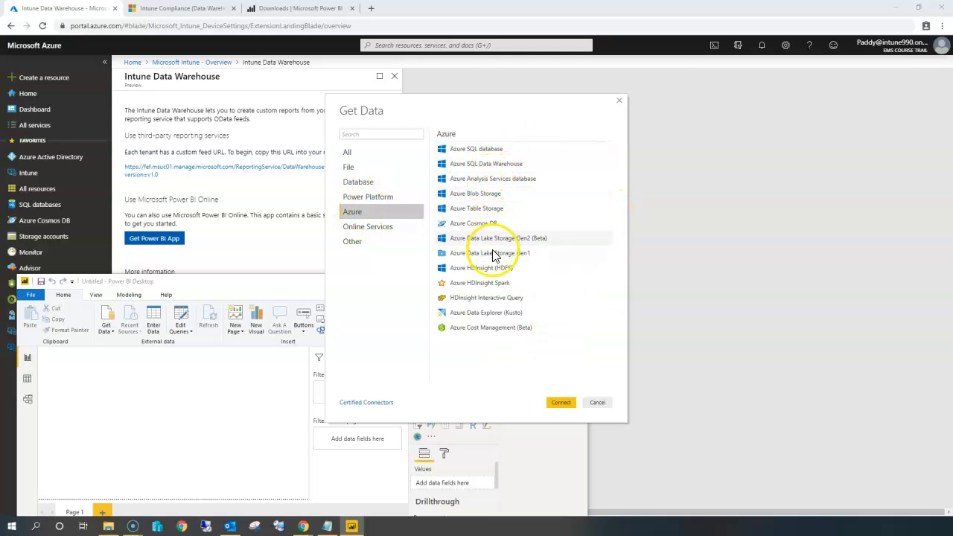
Try to connect using the Web connector from the Other category.
{"action": "left_click", "coordinate": [351, 242]}
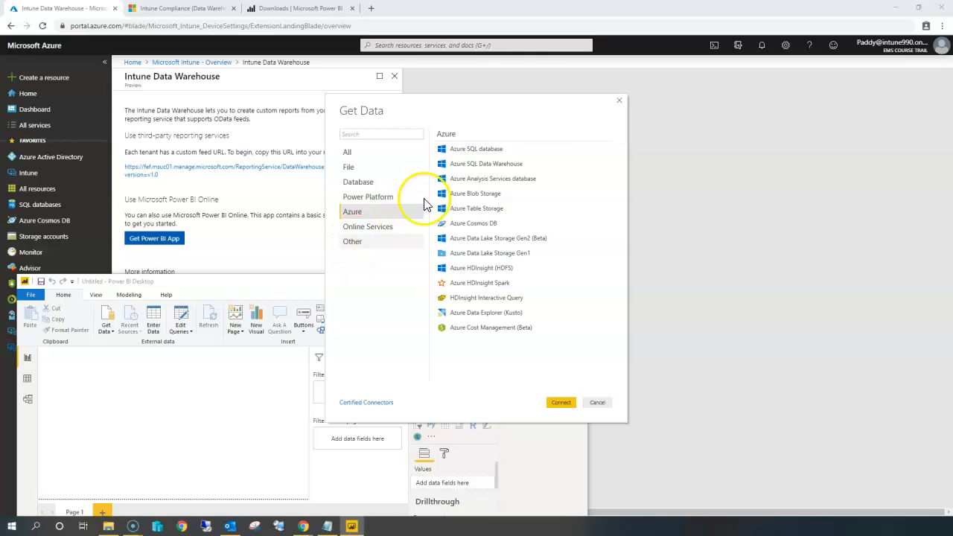
{"action": "left_click", "coordinate": [462, 150]}
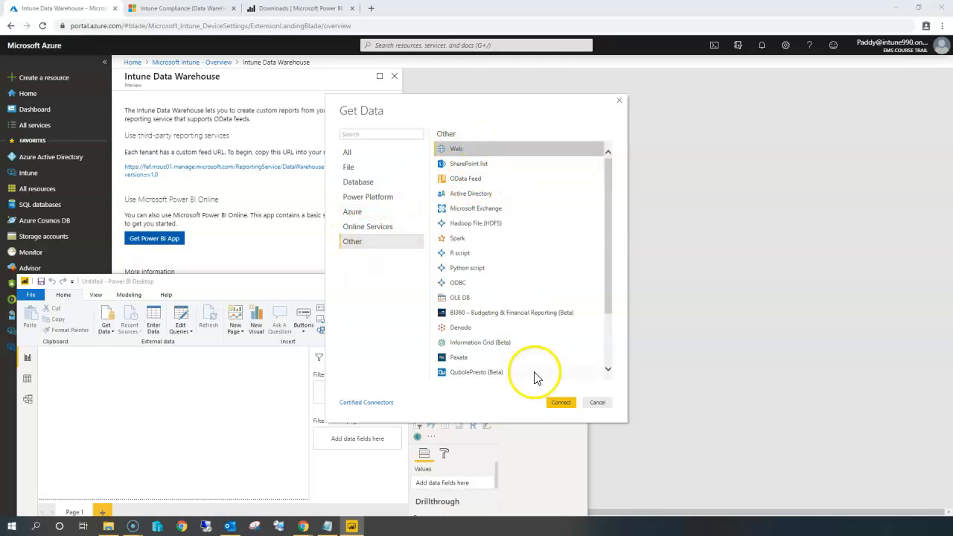
{"action": "left_click", "coordinate": [561, 403]}
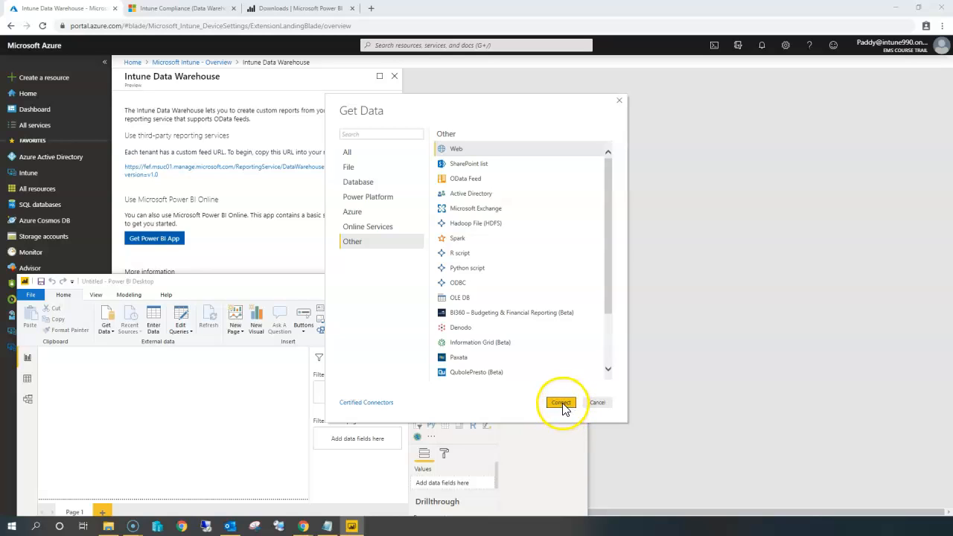
Open the Certified Connectors documentation and read the section on certified connectors.
{"action": "left_click", "coordinate": [367, 403]}
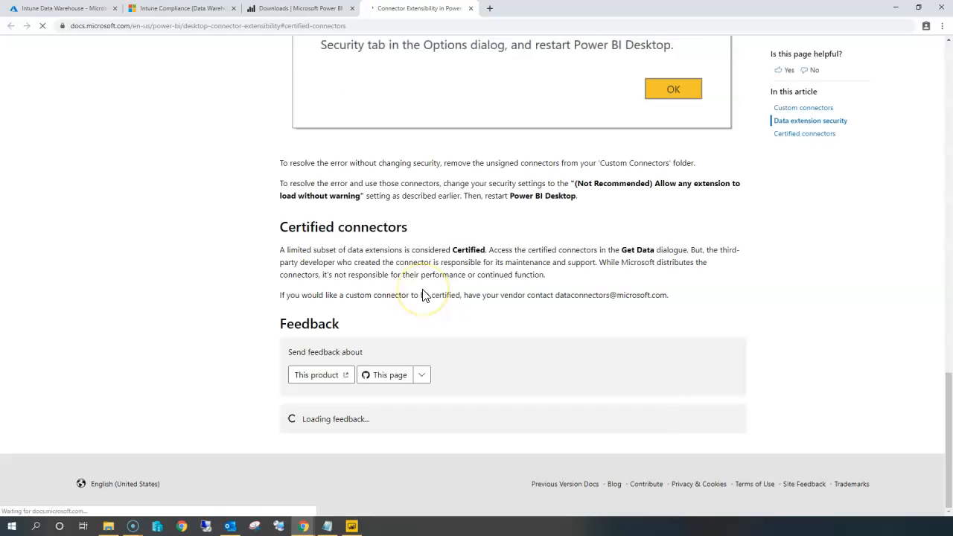
{"action": "left_click_drag", "start_coordinate": [517, 156], "coordinate": [660, 211]}
{"action": "left_click", "coordinate": [584, 187]}
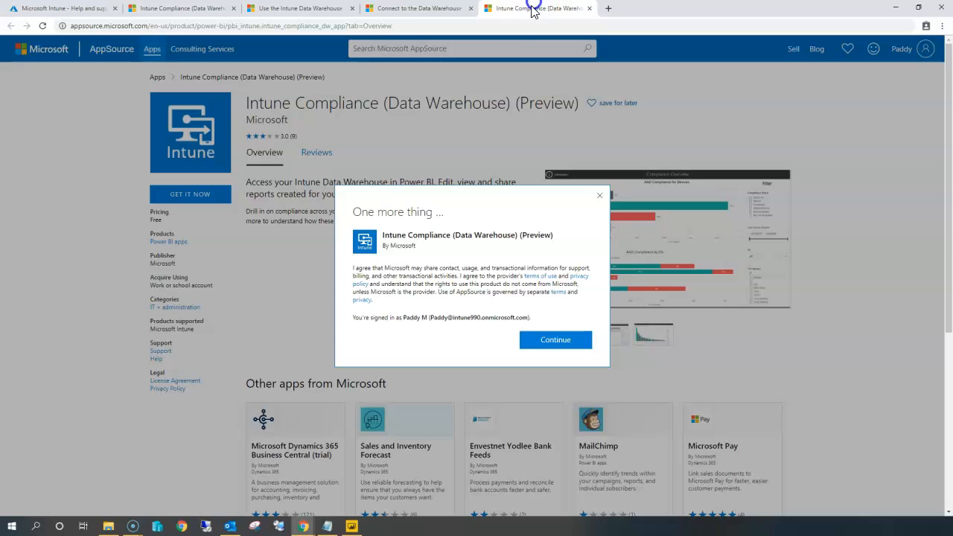
Dismiss the AppSource prompt, cancel the Access Web content dialog in Power BI Desktop and minimize it.
{"action": "left_click", "coordinate": [131, 196]}
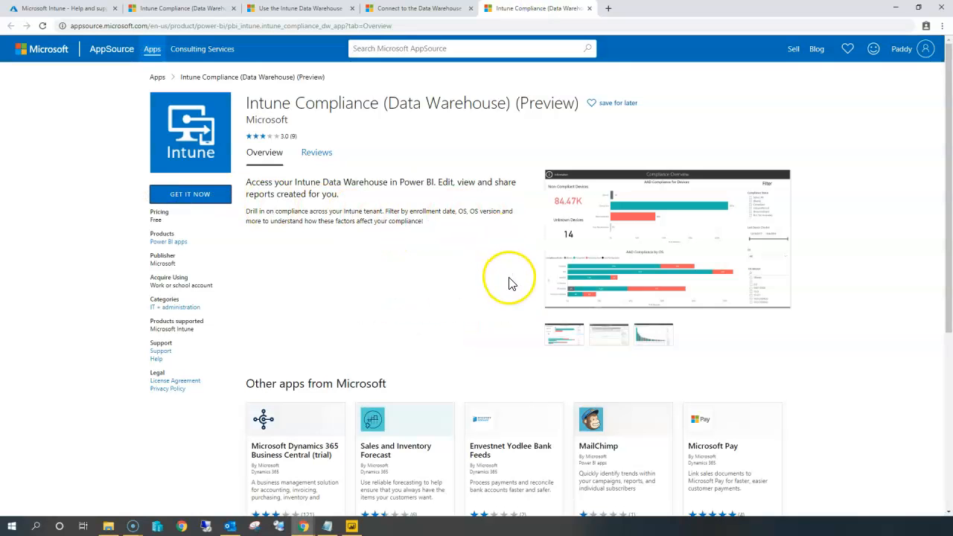
{"action": "left_click", "coordinate": [351, 526]}
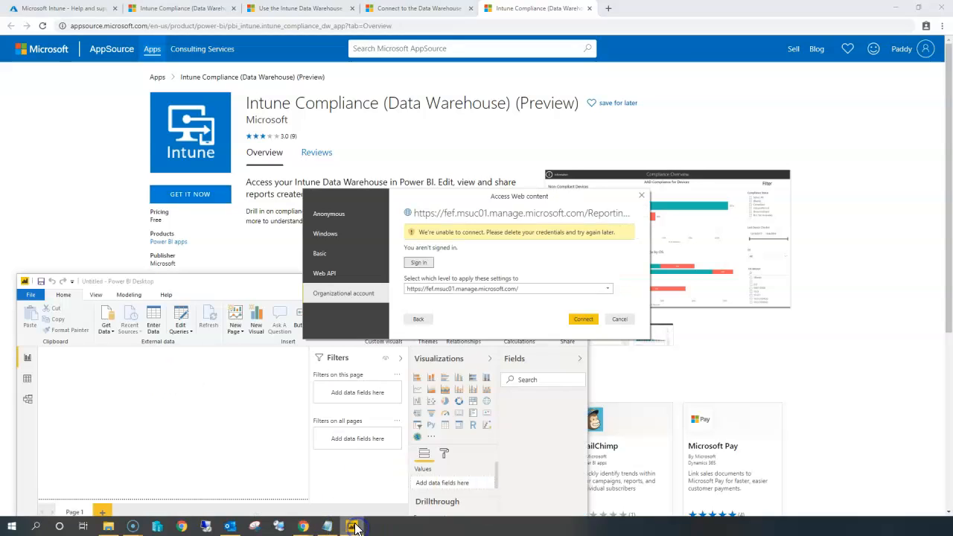
{"action": "left_click", "coordinate": [620, 319]}
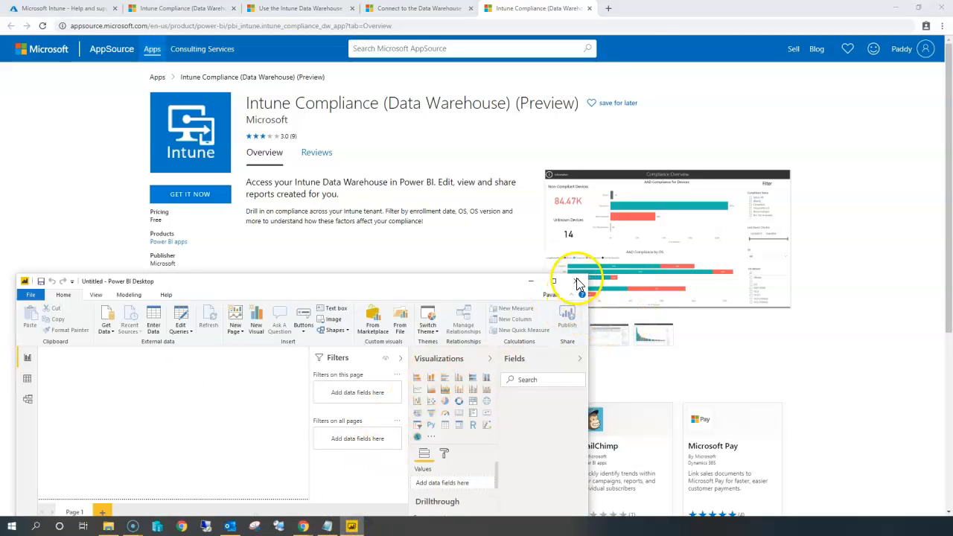
{"action": "left_click", "coordinate": [576, 281]}
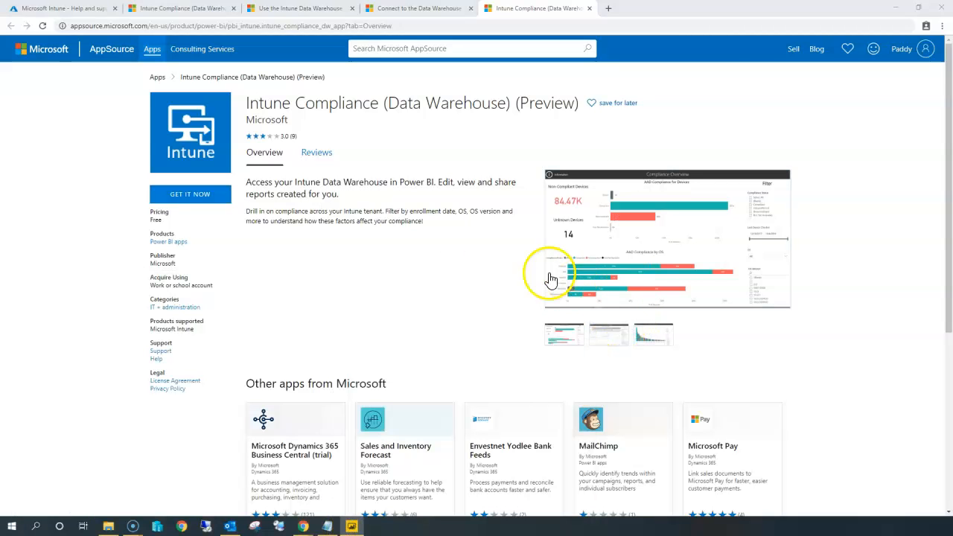
Get the Intune Compliance (Data Warehouse) (Preview) app from AppSource and continue past the consent prompt.
{"action": "left_click", "coordinate": [209, 198]}
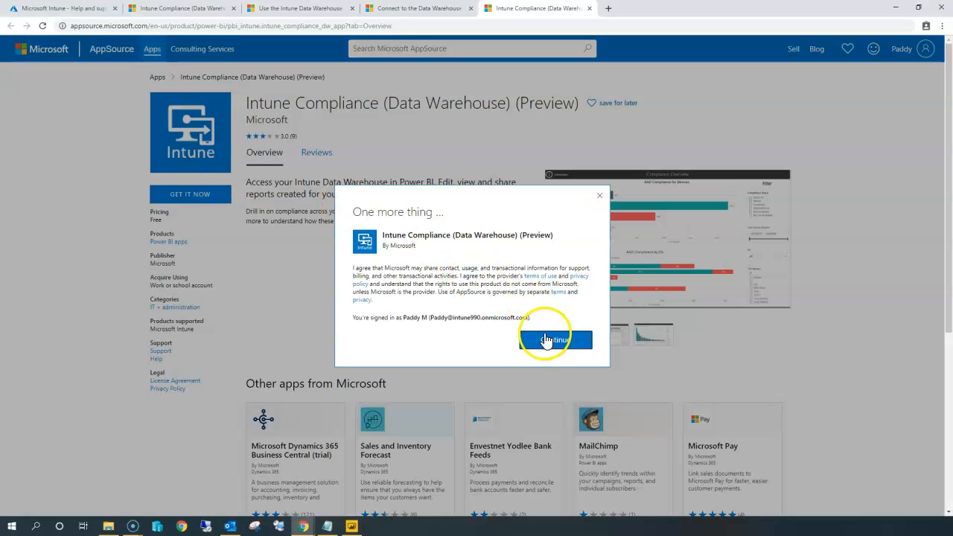
{"action": "triple_click", "coordinate": [479, 318]}
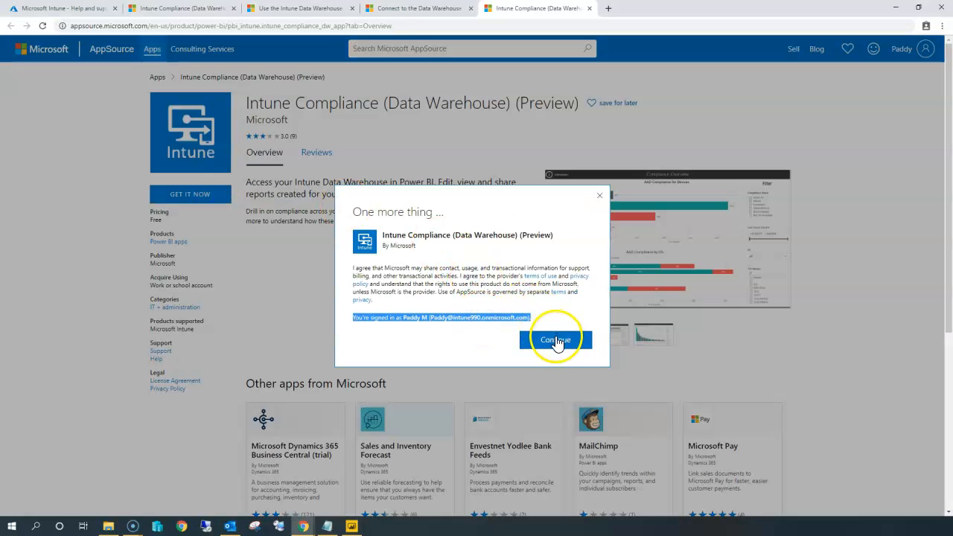
{"action": "left_click", "coordinate": [557, 342]}
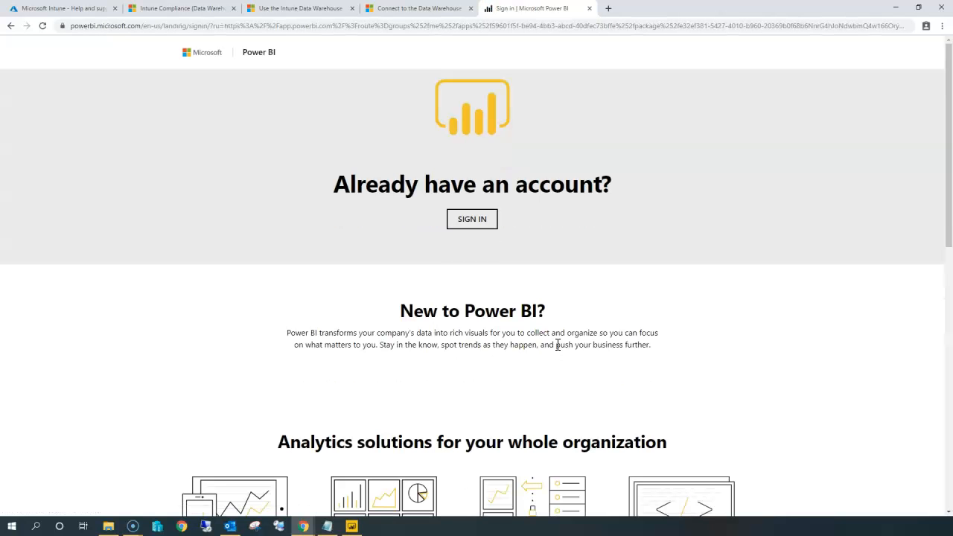
Sign in to Power BI with the existing account from the landing page.
{"action": "scroll", "coordinate": [464, 352], "scroll_direction": "down", "scroll_amount": 5}
{"action": "scroll", "coordinate": [463, 356], "scroll_direction": "up", "scroll_amount": 5}
{"action": "left_click", "coordinate": [475, 173]}
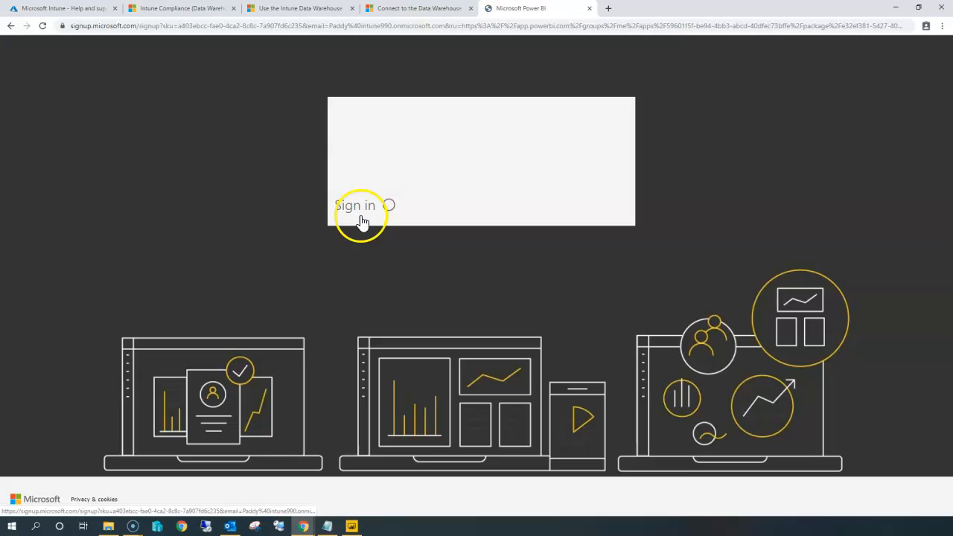
{"action": "left_click", "coordinate": [362, 222]}
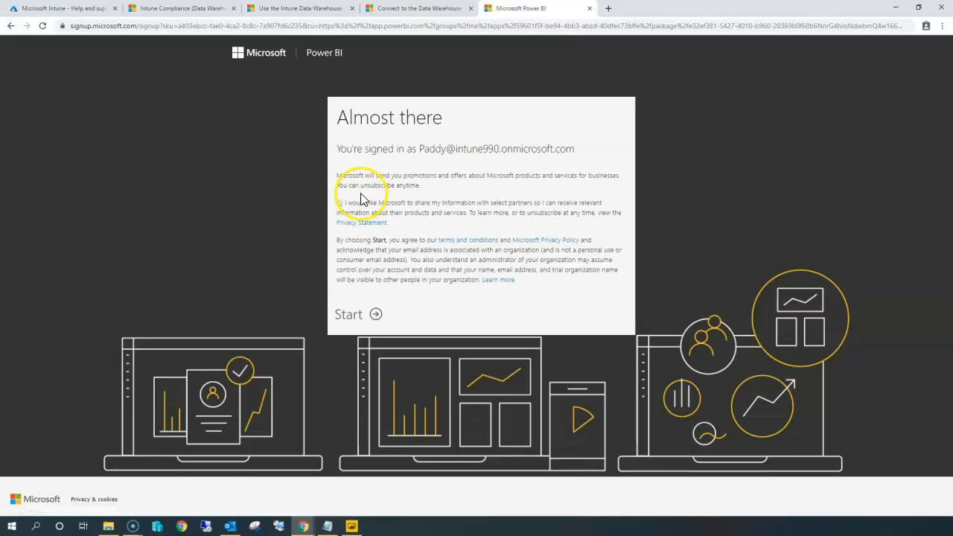
Start the Power BI sign-up and skip inviting more people.
{"action": "left_click", "coordinate": [340, 203]}
{"action": "left_click_drag", "start_coordinate": [378, 184], "coordinate": [502, 200]}
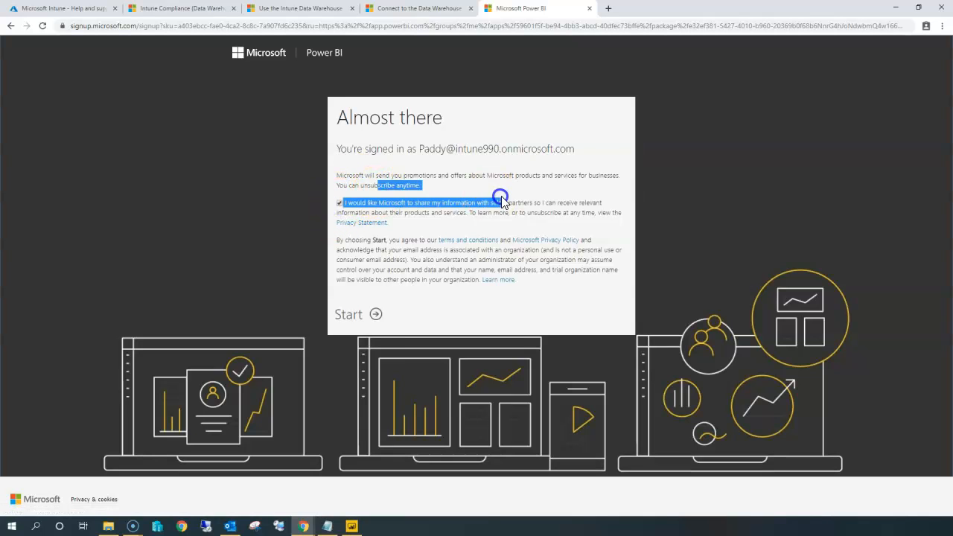
{"action": "left_click", "coordinate": [365, 314]}
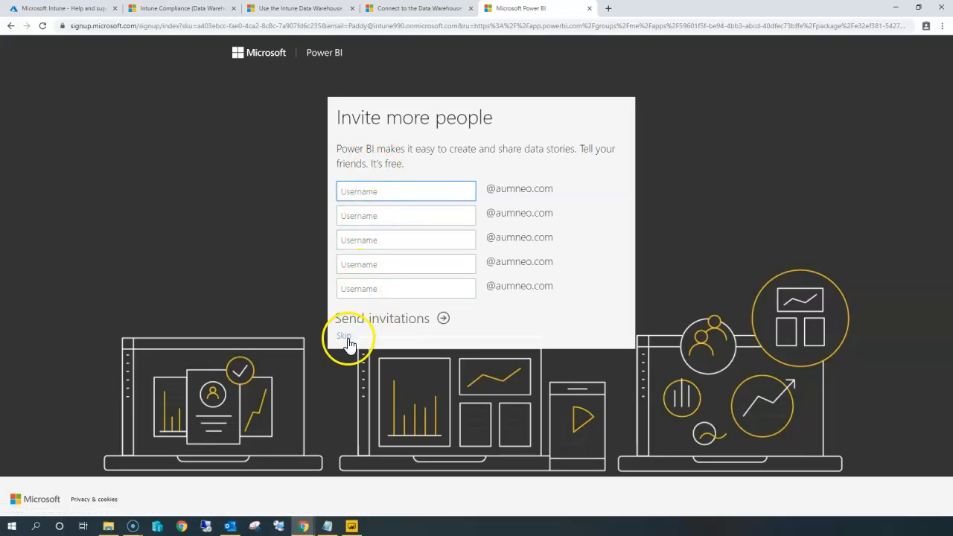
{"action": "left_click", "coordinate": [346, 337]}
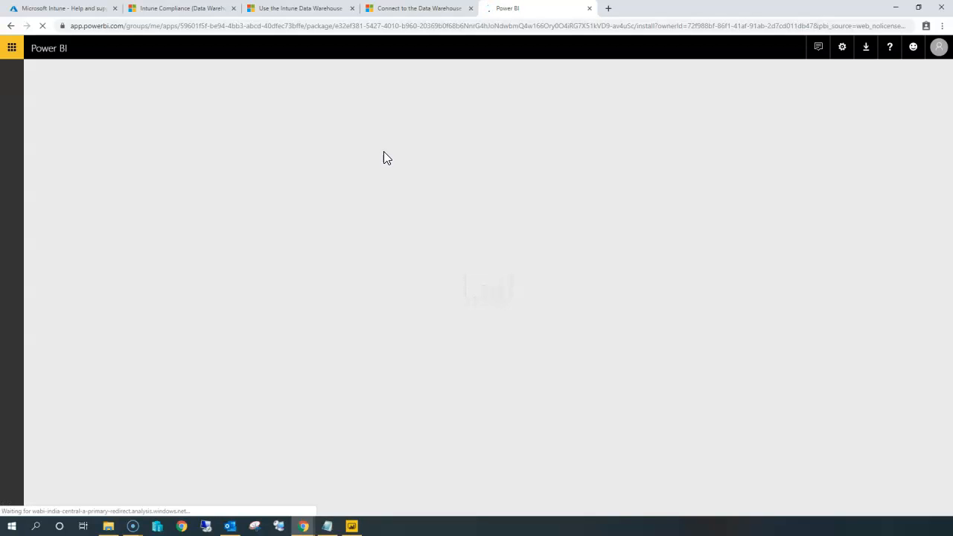
{"action": "left_click", "coordinate": [372, 162]}
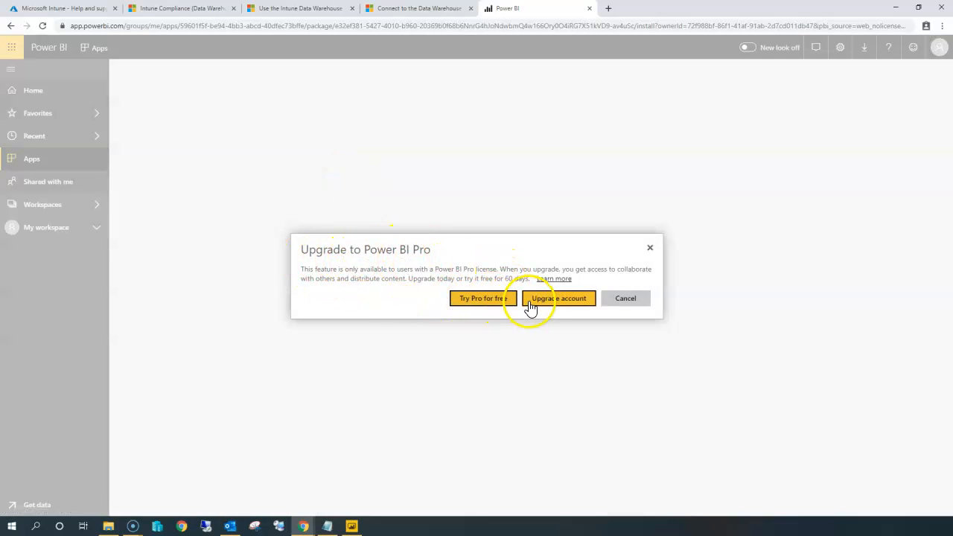
Start the 60-day free Power BI Pro trial and close the confirmation.
{"action": "left_click", "coordinate": [484, 298]}
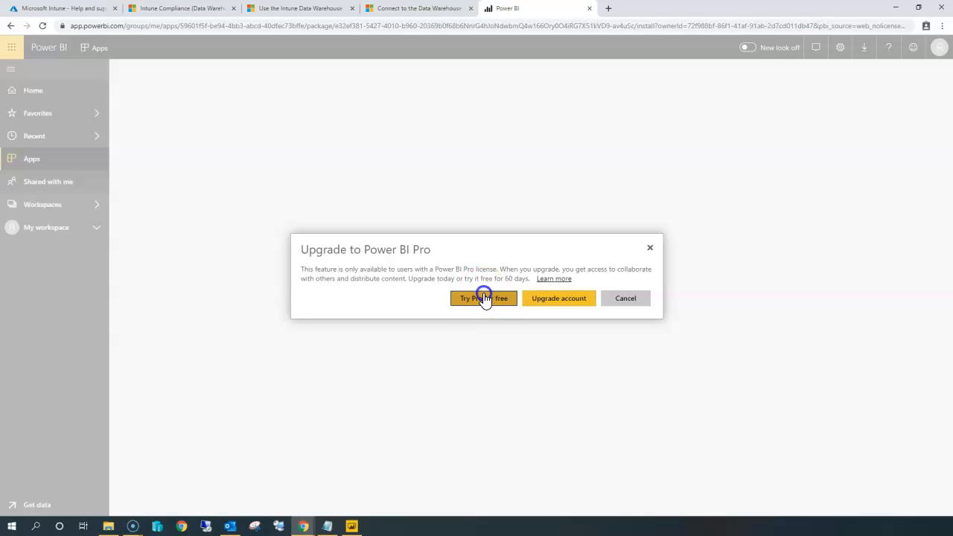
{"action": "left_click", "coordinate": [484, 298]}
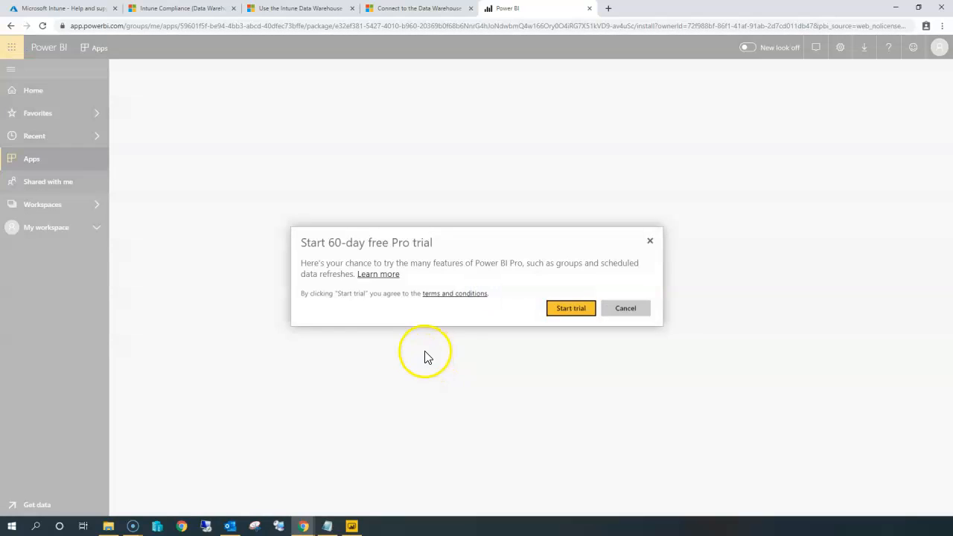
{"action": "left_click_drag", "start_coordinate": [321, 246], "coordinate": [440, 249]}
{"action": "left_click", "coordinate": [568, 309]}
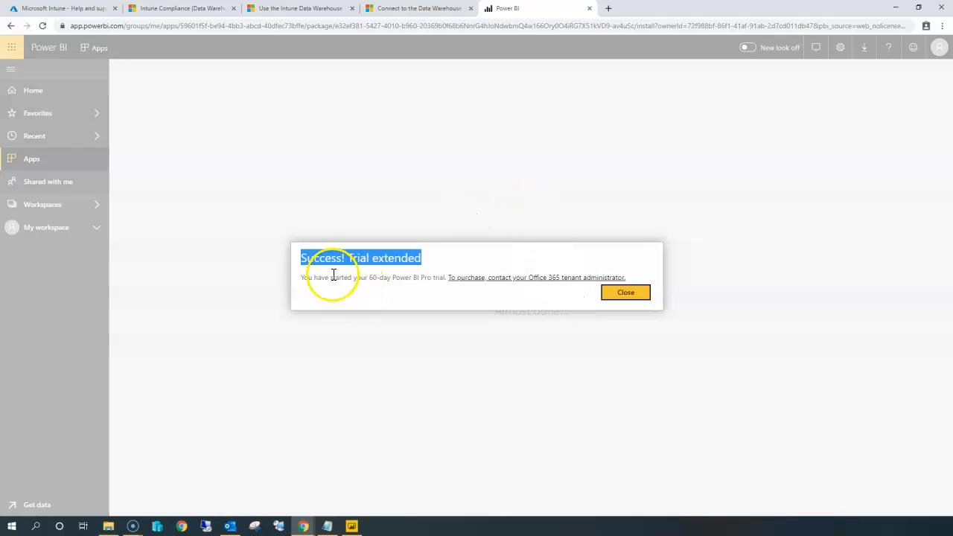
{"action": "left_click", "coordinate": [333, 275]}
{"action": "left_click_drag", "start_coordinate": [346, 260], "coordinate": [436, 249]}
{"action": "left_click_drag", "start_coordinate": [308, 279], "coordinate": [429, 278]}
{"action": "left_click", "coordinate": [438, 286]}
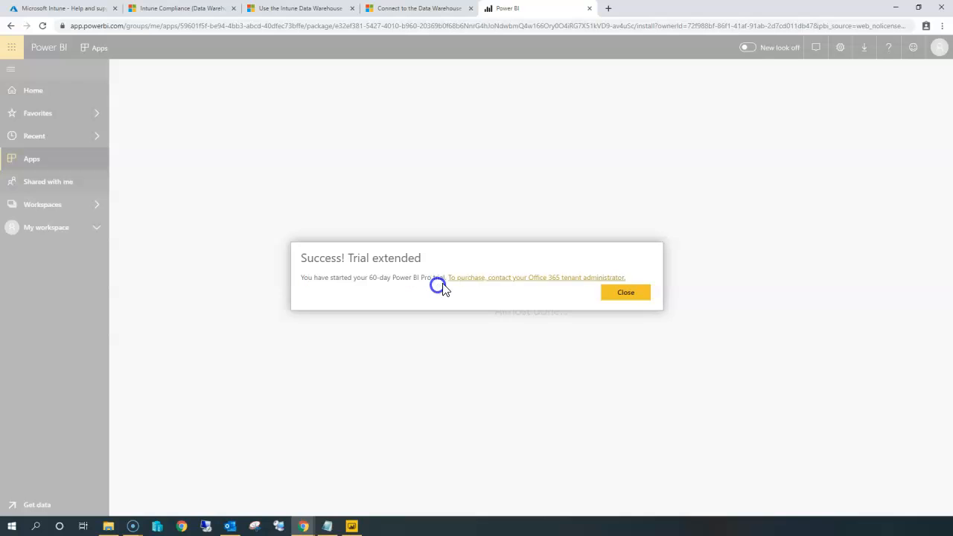
{"action": "left_click", "coordinate": [625, 295]}
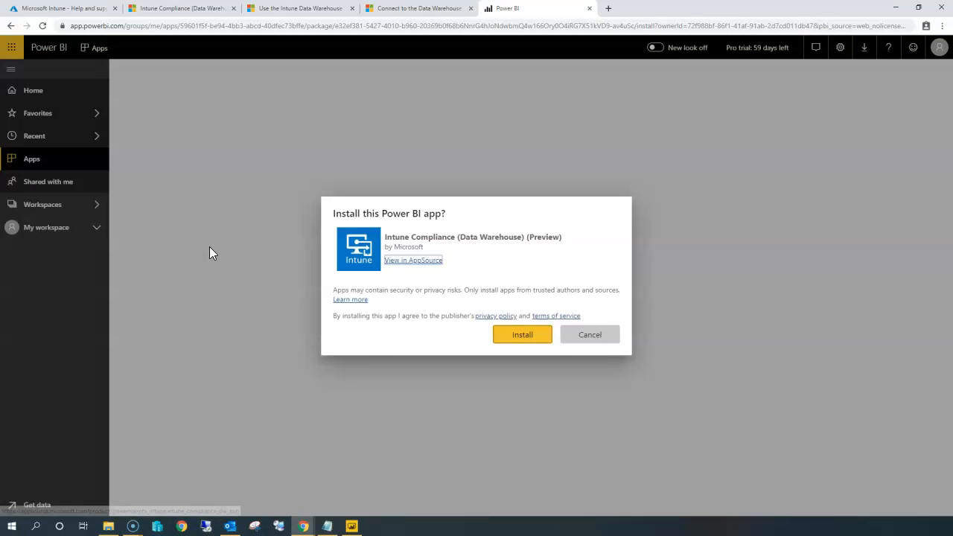
Install the Intune Compliance (Data Warehouse) (Preview) Power BI app.
{"action": "left_click_drag", "start_coordinate": [434, 237], "coordinate": [531, 251]}
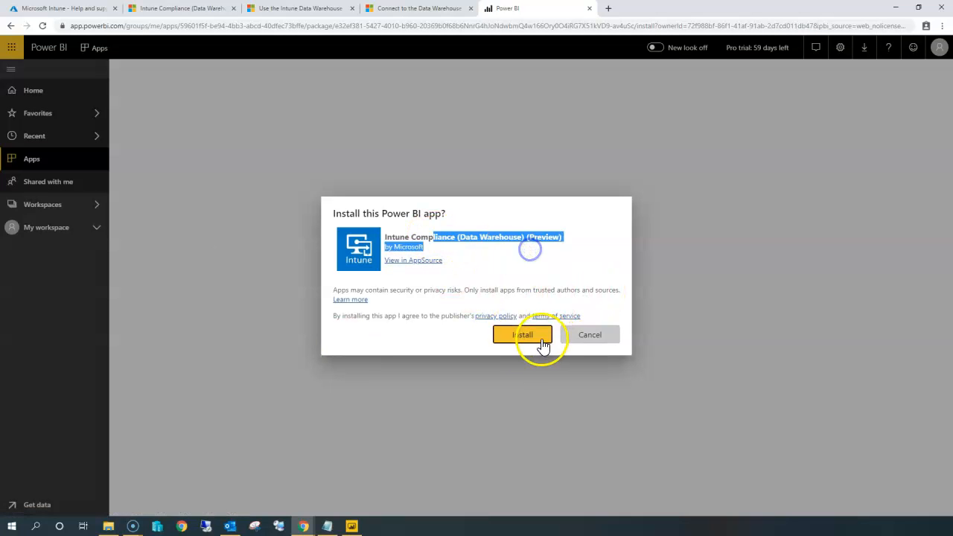
{"action": "double_click", "coordinate": [389, 215]}
{"action": "left_click", "coordinate": [388, 216]}
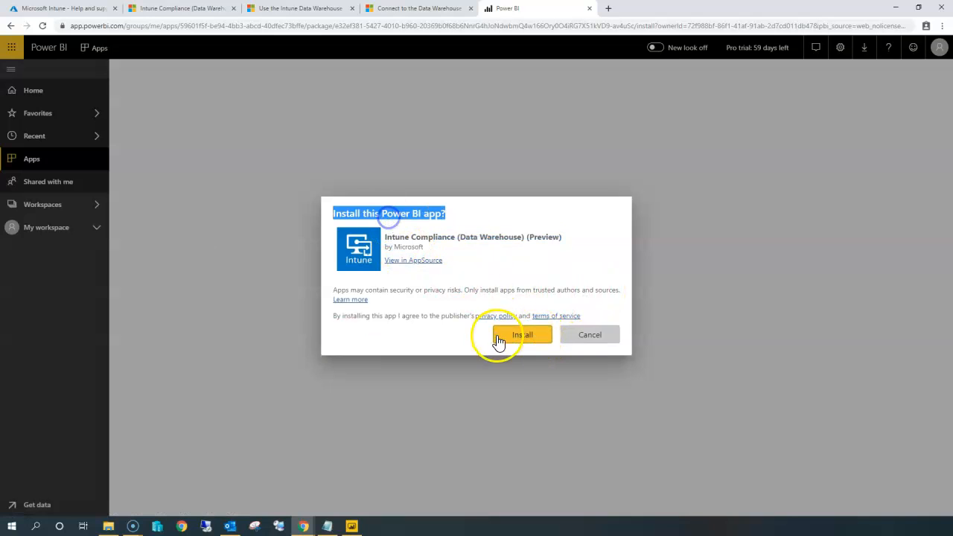
{"action": "left_click", "coordinate": [509, 339]}
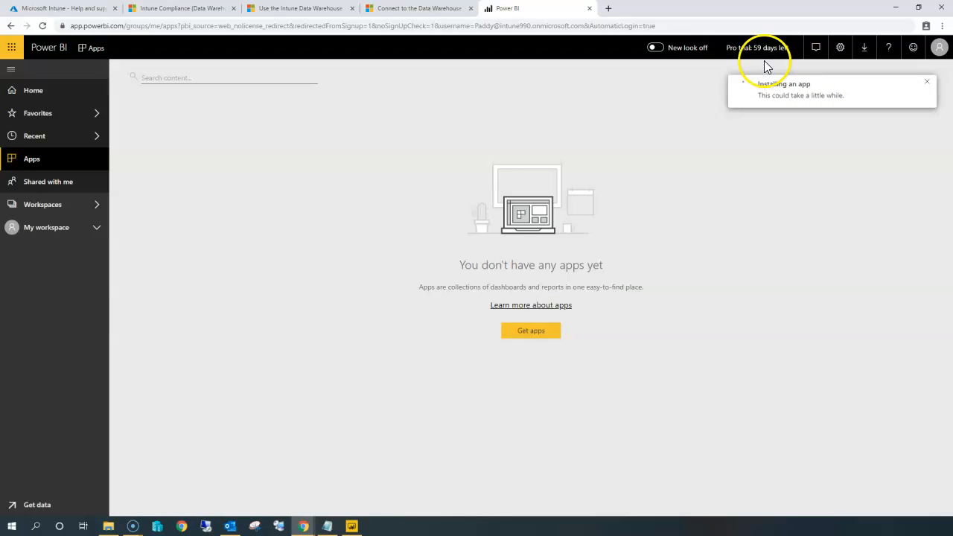
Open the newly installed app and choose to connect your own data.
{"action": "left_click_drag", "start_coordinate": [790, 47], "coordinate": [722, 56]}
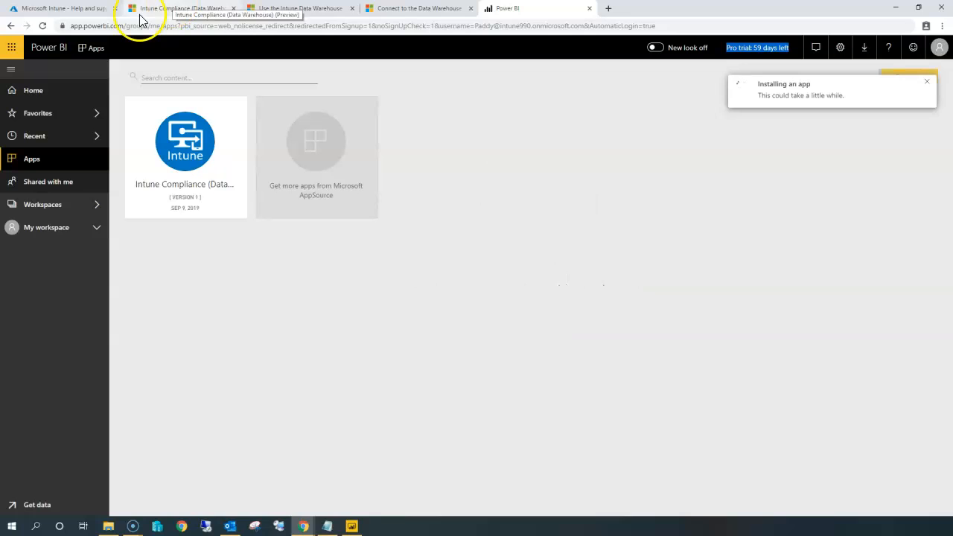
{"action": "left_click_drag", "start_coordinate": [200, 228], "coordinate": [201, 261]}
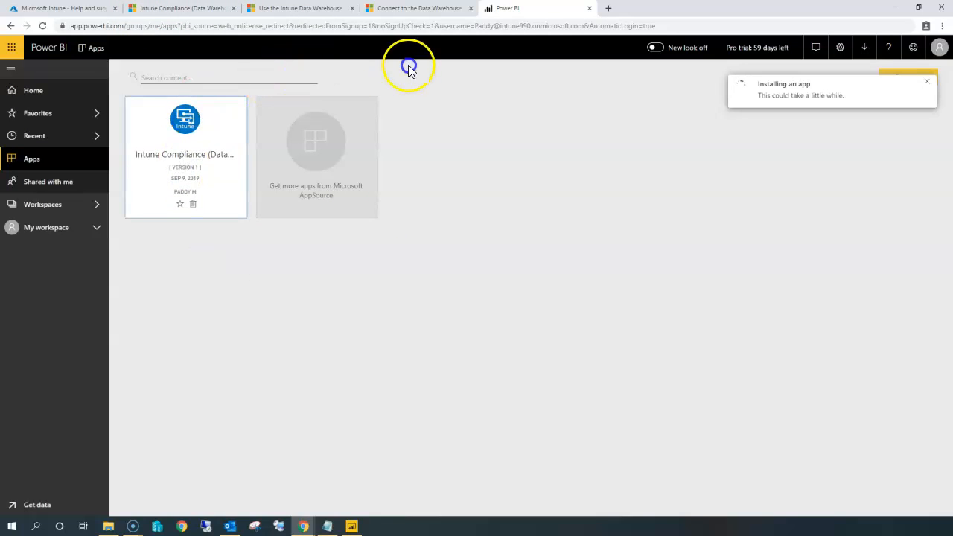
{"action": "left_click", "coordinate": [180, 204]}
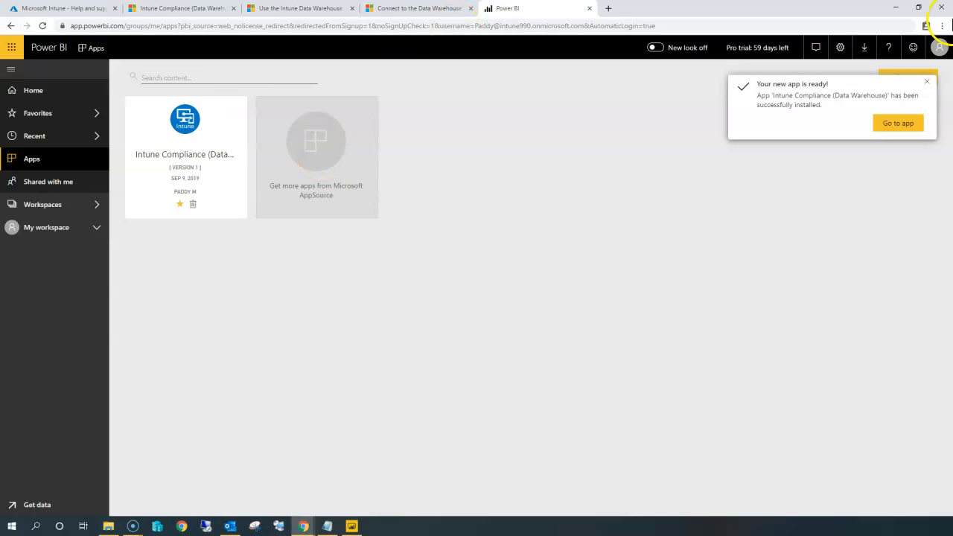
{"action": "left_click", "coordinate": [898, 124]}
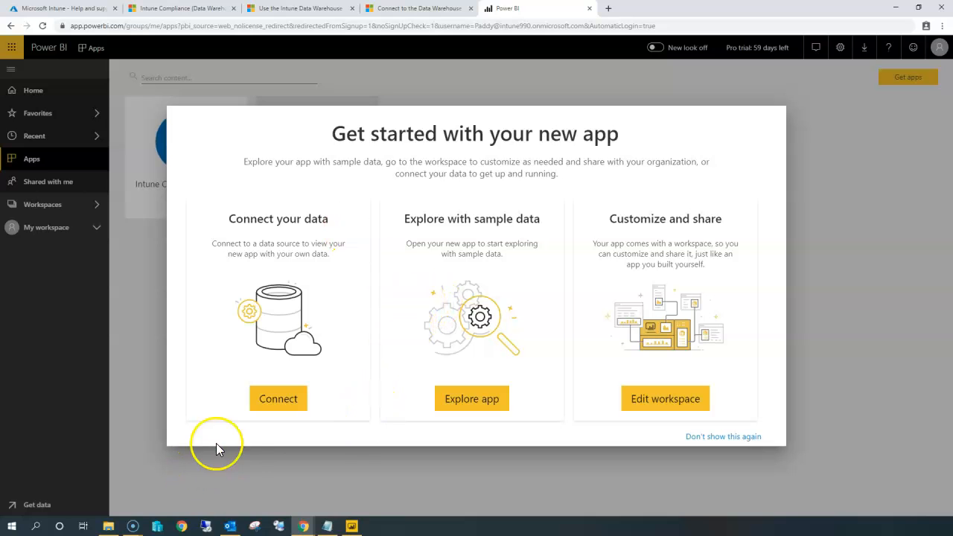
{"action": "left_click", "coordinate": [266, 400]}
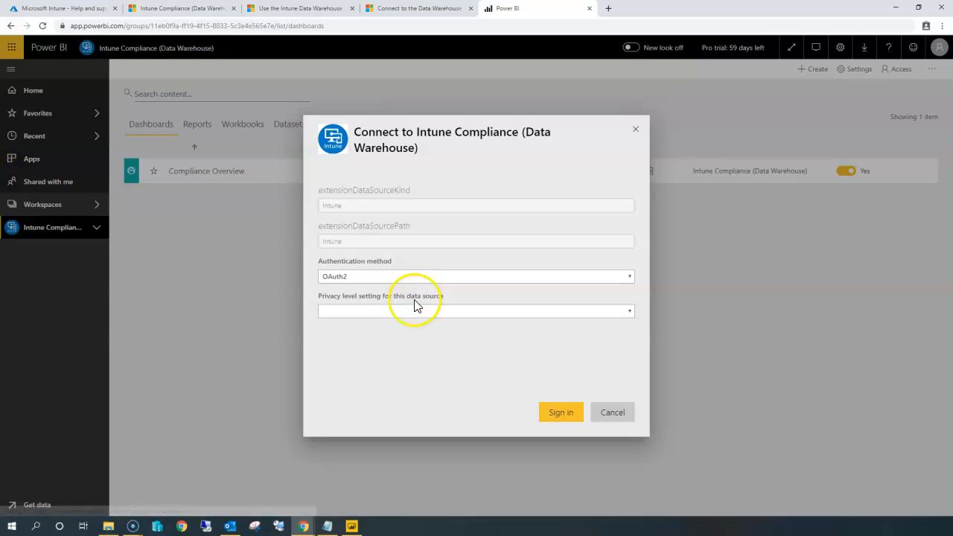
Connect the app using OAuth2 authentication with the Organizational privacy level and sign in.
{"action": "left_click", "coordinate": [381, 278]}
{"action": "left_click", "coordinate": [381, 284]}
{"action": "left_click", "coordinate": [377, 309]}
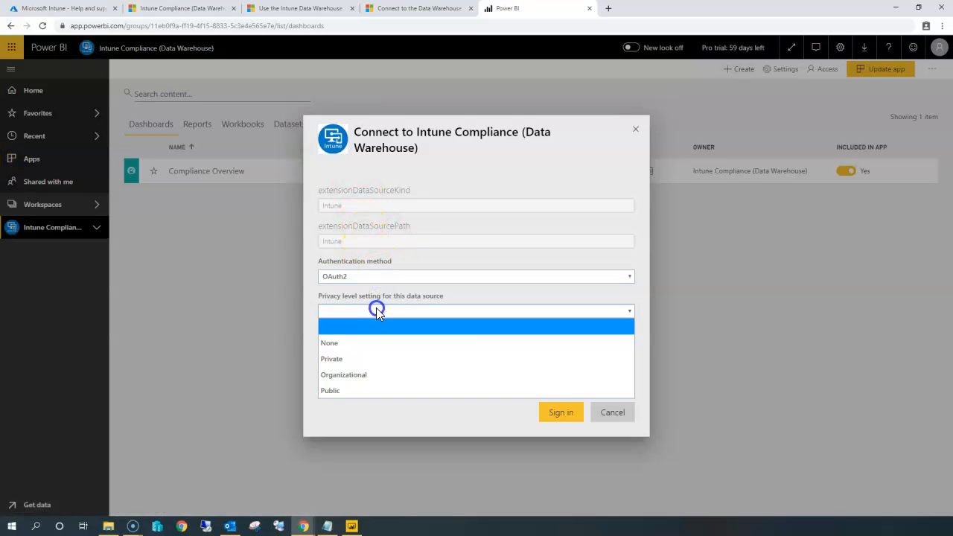
{"action": "left_click", "coordinate": [366, 379]}
{"action": "left_click", "coordinate": [556, 423]}
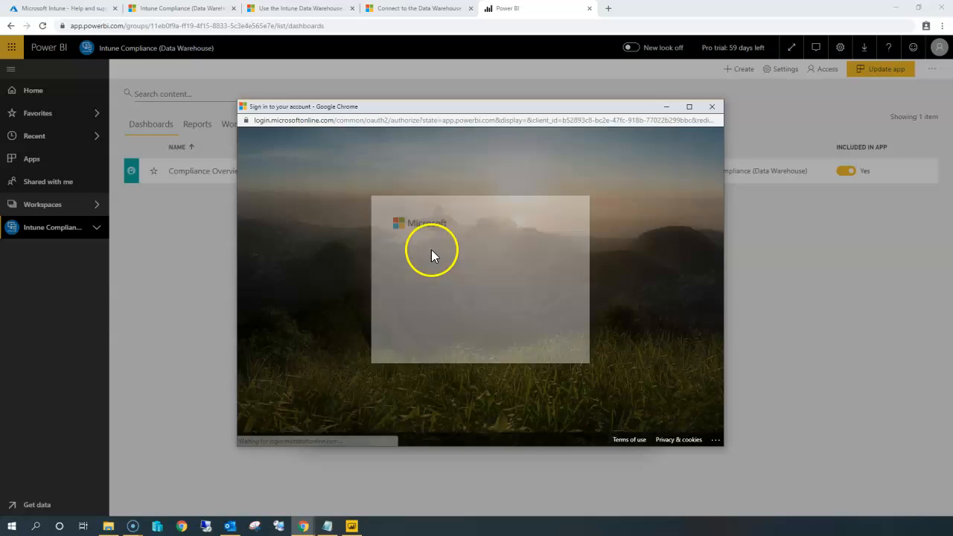
{"action": "left_click", "coordinate": [494, 279]}
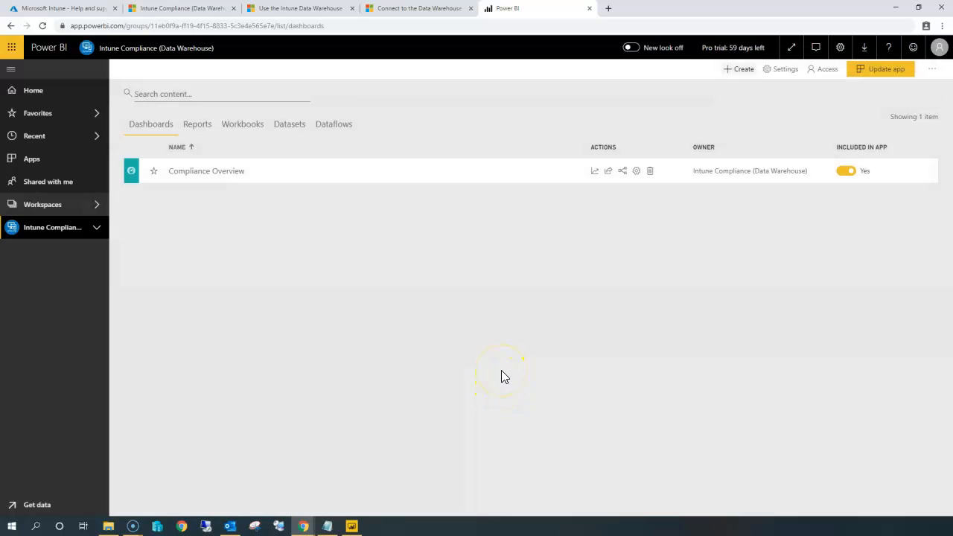
Open the Compliance Overview dashboard's report and filter it by OS version 10.0.17134.376.
{"action": "left_click", "coordinate": [218, 179]}
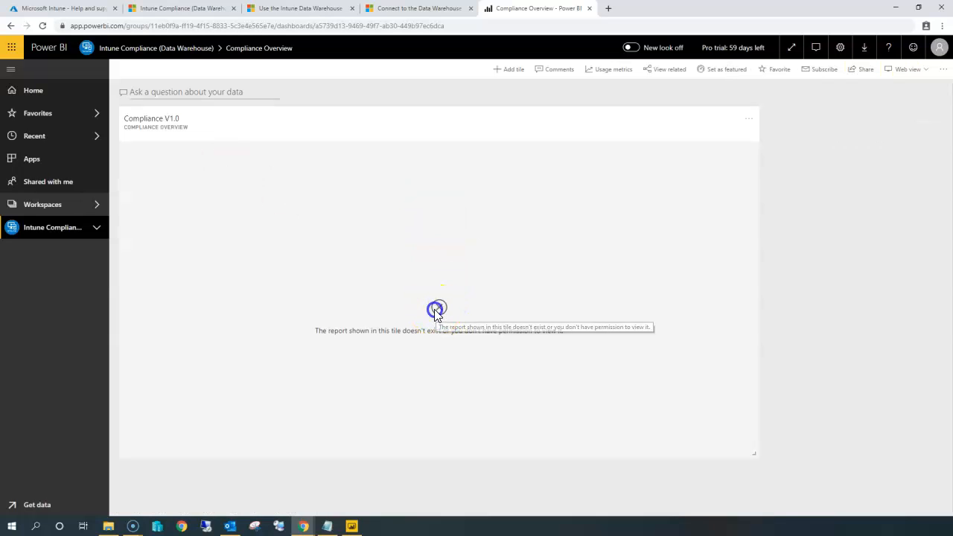
{"action": "left_click", "coordinate": [158, 123]}
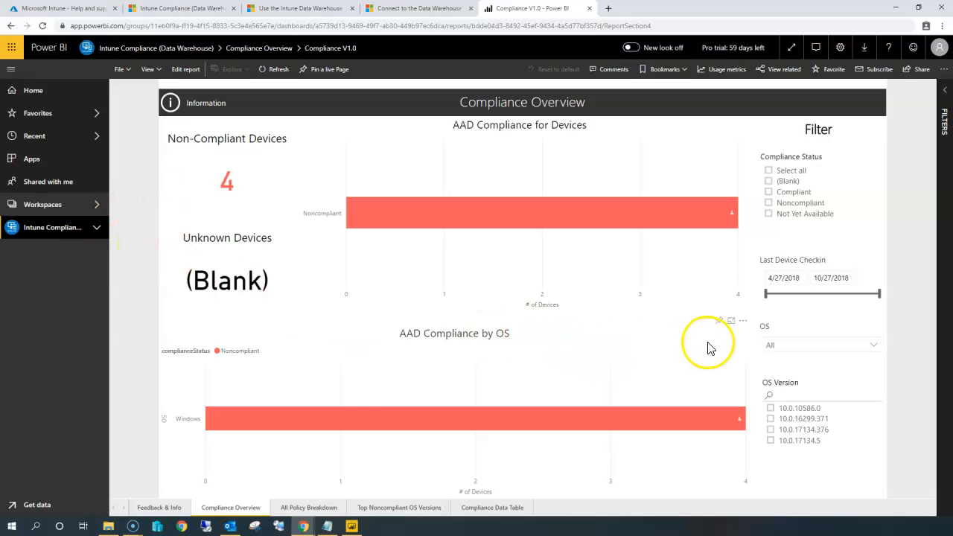
{"action": "left_click", "coordinate": [301, 429]}
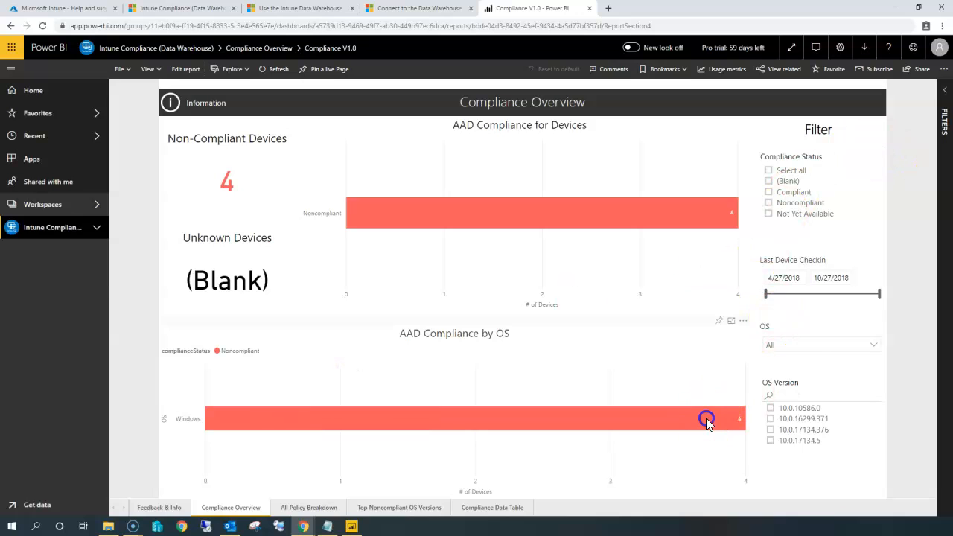
{"action": "left_click", "coordinate": [794, 408]}
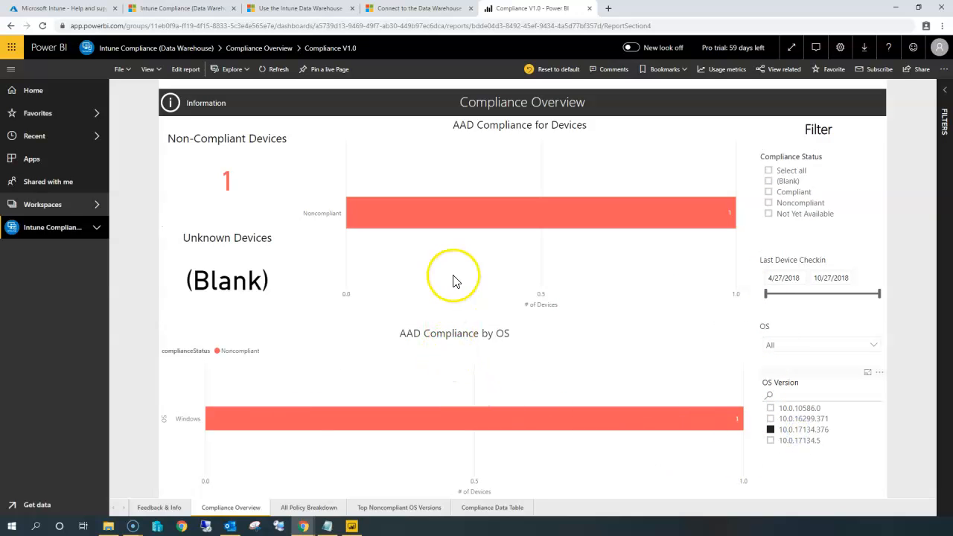
Browse the report's Feedback & Info, Compliance Overview, All Policy Breakdown, Top Noncompliant OS Versions and Compliance Data Table pages.
{"action": "left_click", "coordinate": [167, 509]}
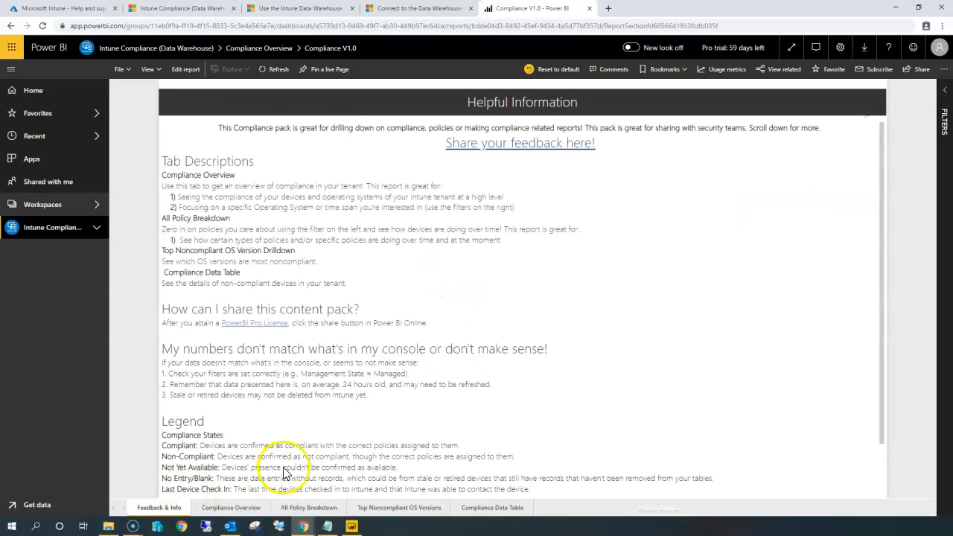
{"action": "scroll", "coordinate": [298, 395], "scroll_direction": "down", "scroll_amount": 2}
{"action": "left_click", "coordinate": [231, 508]}
{"action": "left_click", "coordinate": [317, 510]}
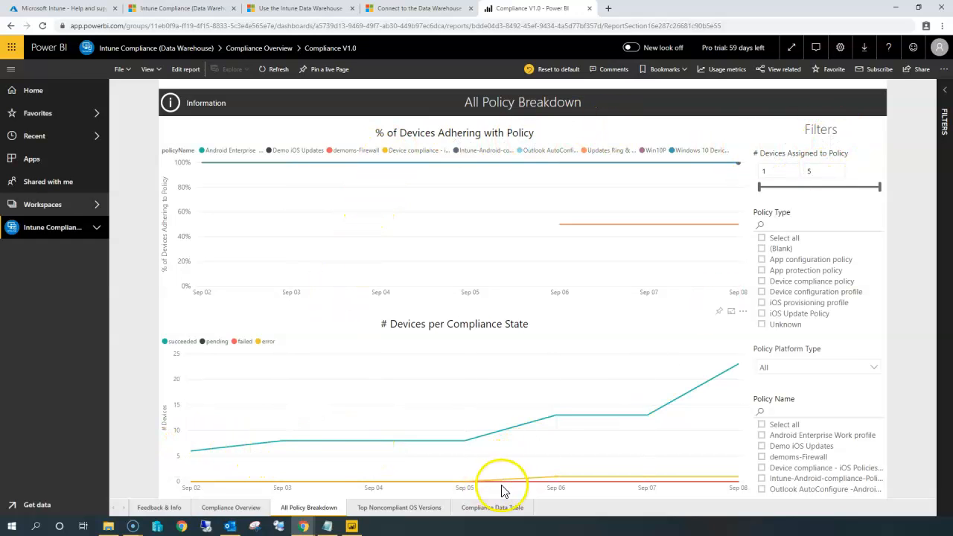
{"action": "left_click", "coordinate": [388, 509]}
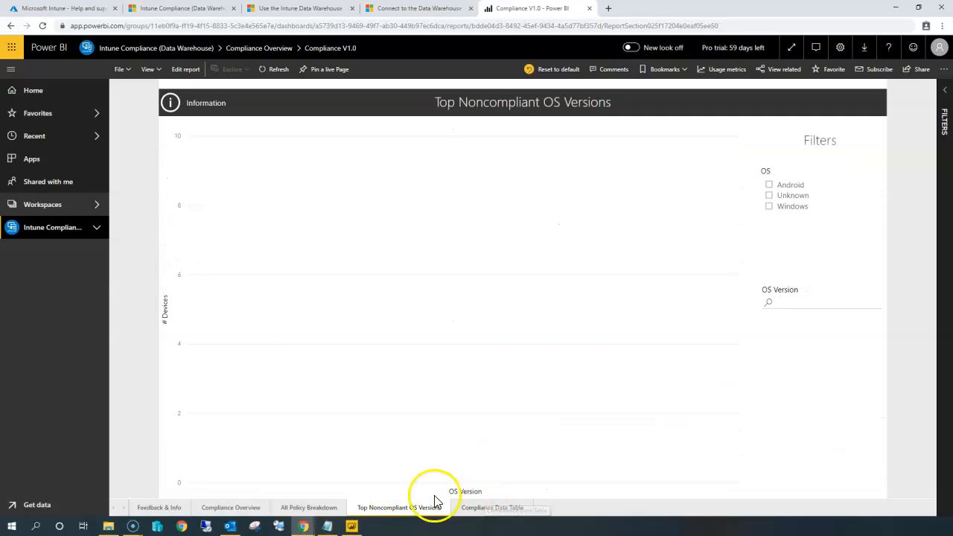
{"action": "left_click", "coordinate": [493, 507]}
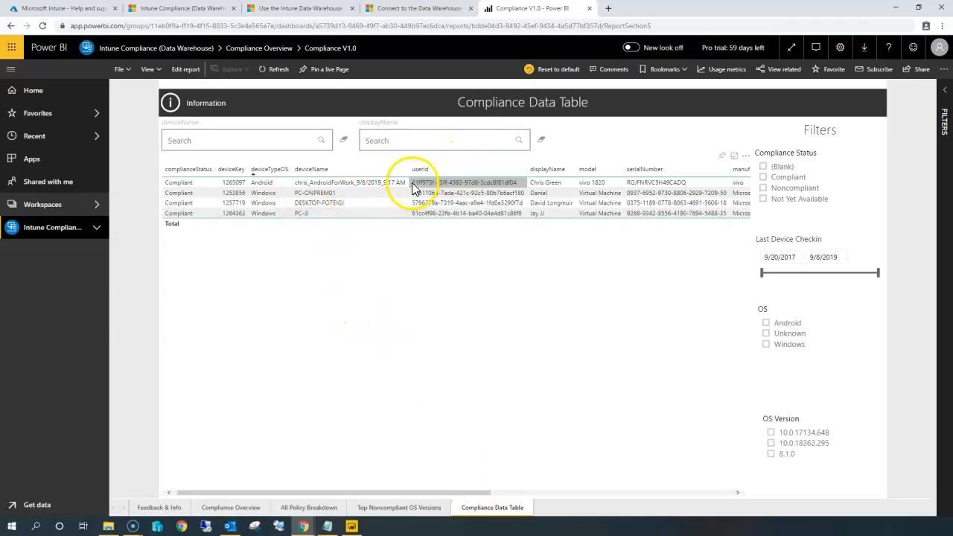
Try the Compliance Data Table filters for Android and Noncompliant status, clearing each again.
{"action": "left_click", "coordinate": [318, 203]}
{"action": "left_click", "coordinate": [328, 224]}
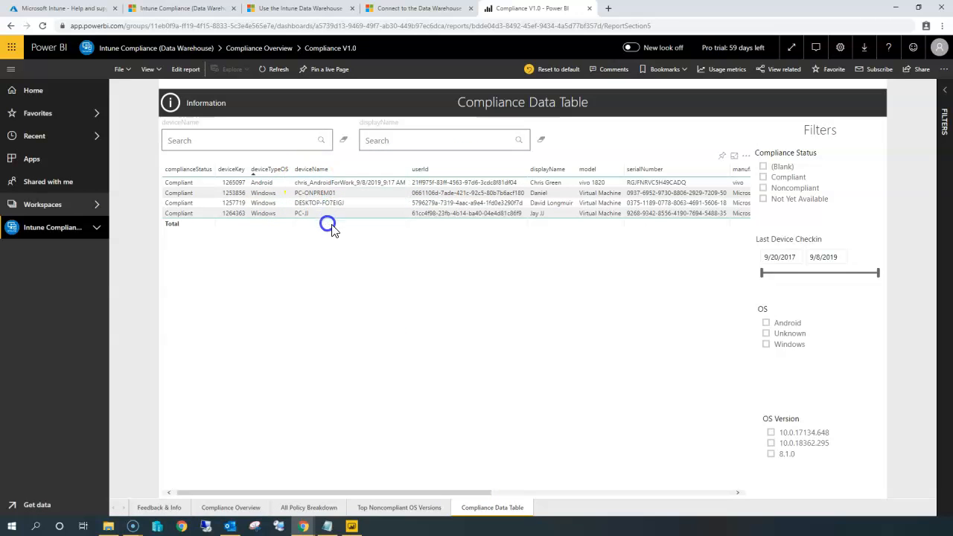
{"action": "left_click", "coordinate": [765, 324]}
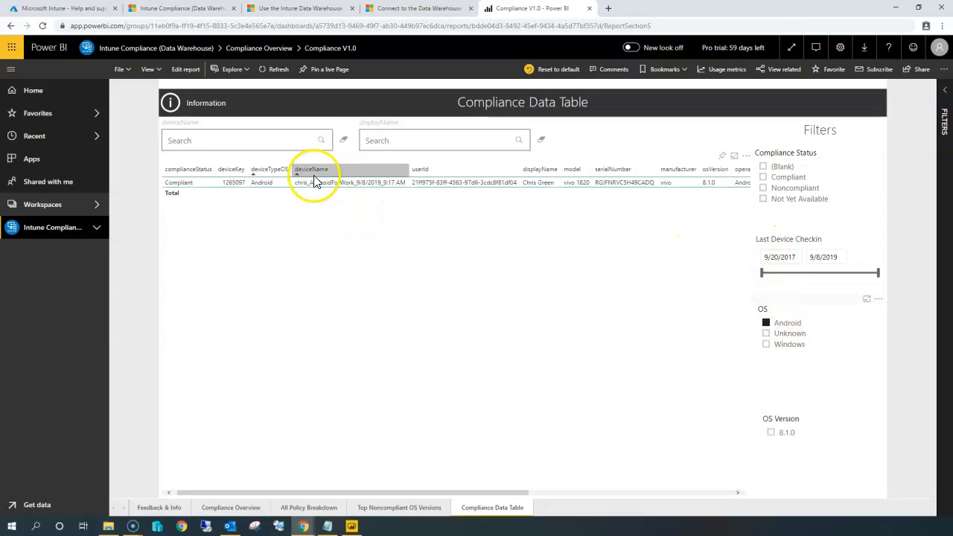
{"action": "left_click", "coordinate": [766, 324]}
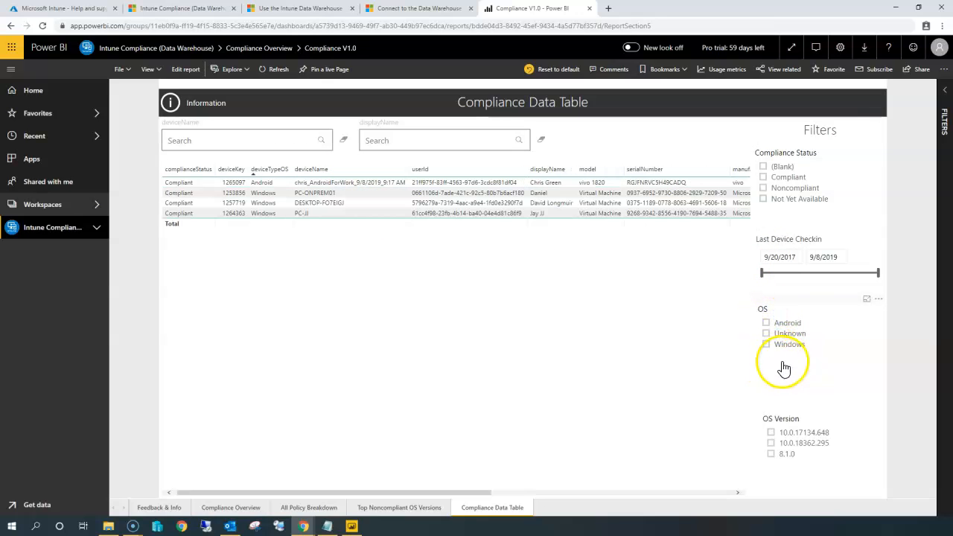
{"action": "left_click", "coordinate": [766, 191]}
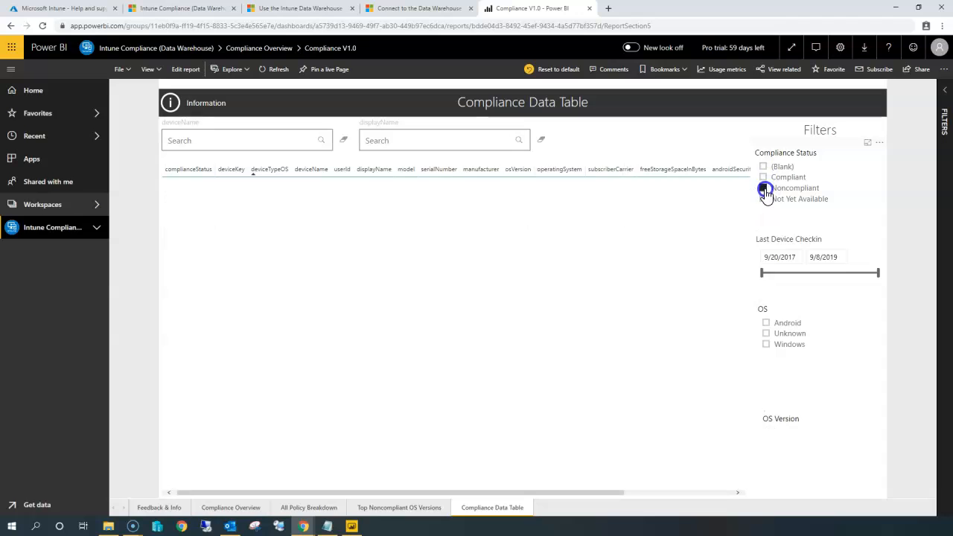
{"action": "left_click", "coordinate": [766, 191]}
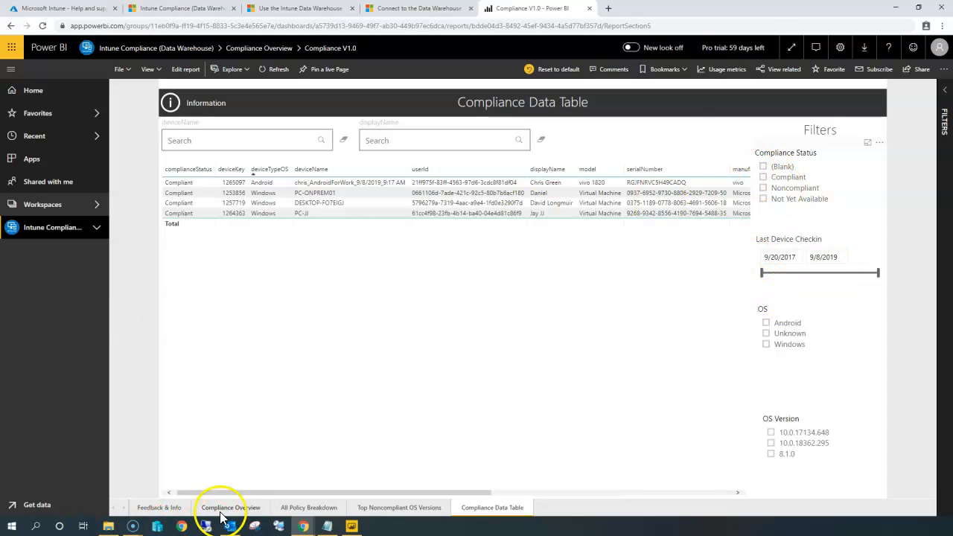
Revisit the report pages and read through the Feedback & Info help text.
{"action": "left_click", "coordinate": [415, 512]}
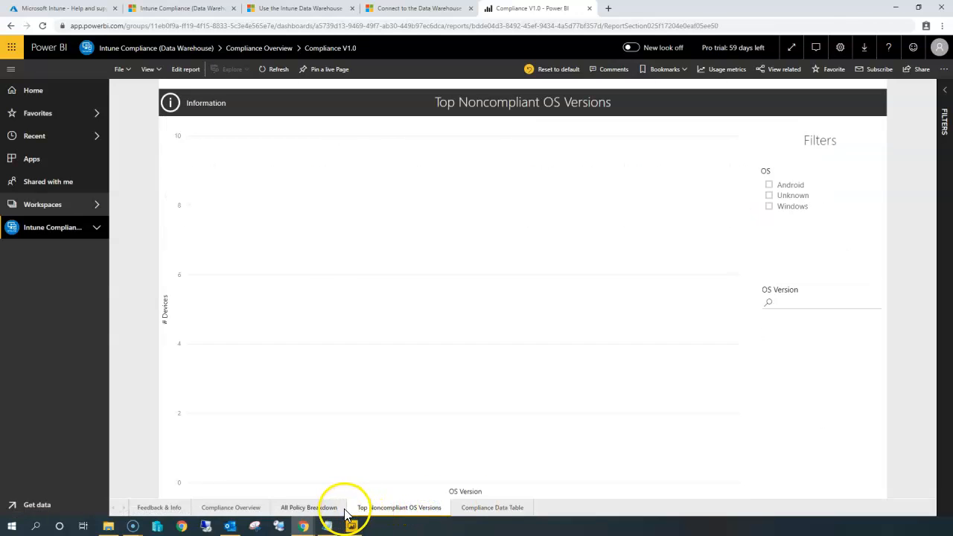
{"action": "left_click", "coordinate": [335, 508]}
{"action": "left_click", "coordinate": [240, 509]}
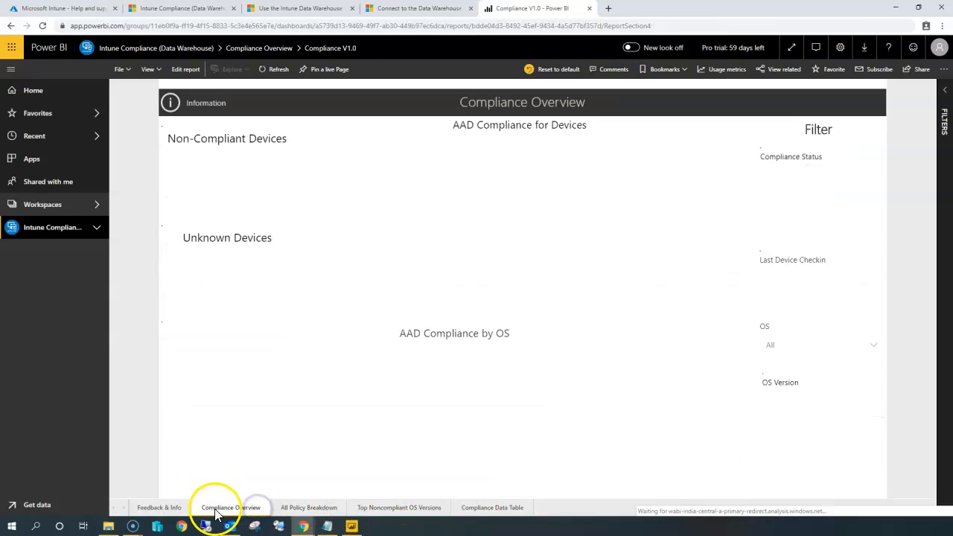
{"action": "left_click", "coordinate": [152, 513]}
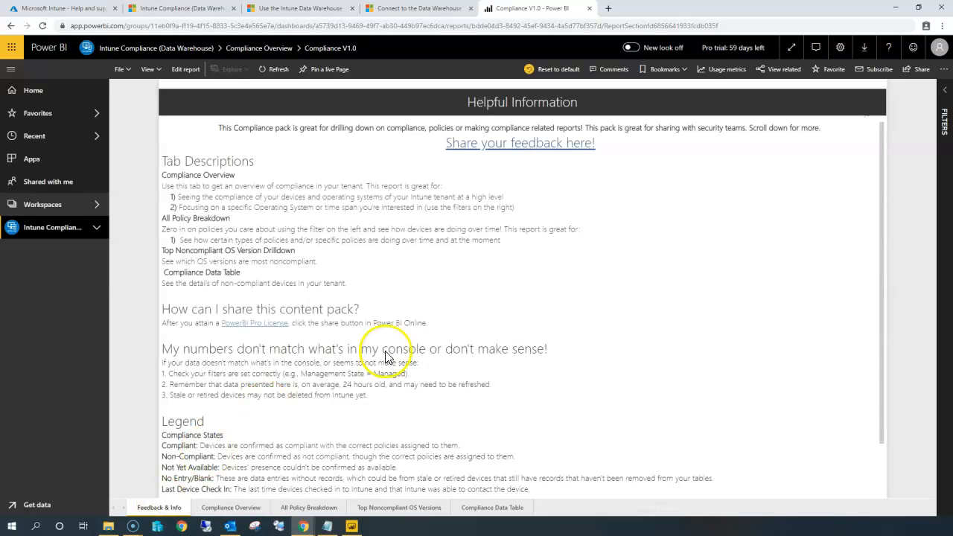
{"action": "scroll", "coordinate": [424, 368], "scroll_direction": "down", "scroll_amount": 2}
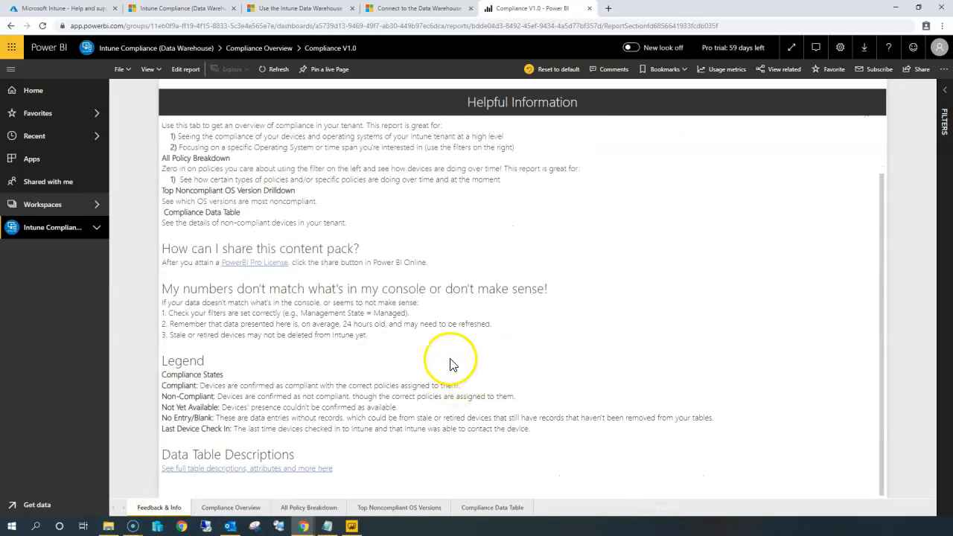
{"action": "scroll", "coordinate": [451, 365], "scroll_direction": "up", "scroll_amount": 2}
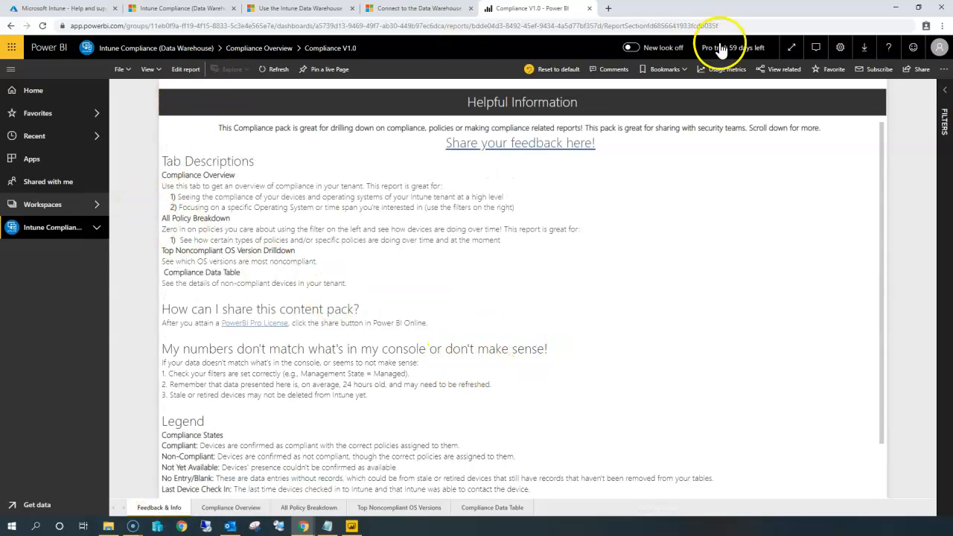
Switch to Power BI Desktop and sign in with the Power BI account's e-mail address.
{"action": "left_click", "coordinate": [69, 95]}
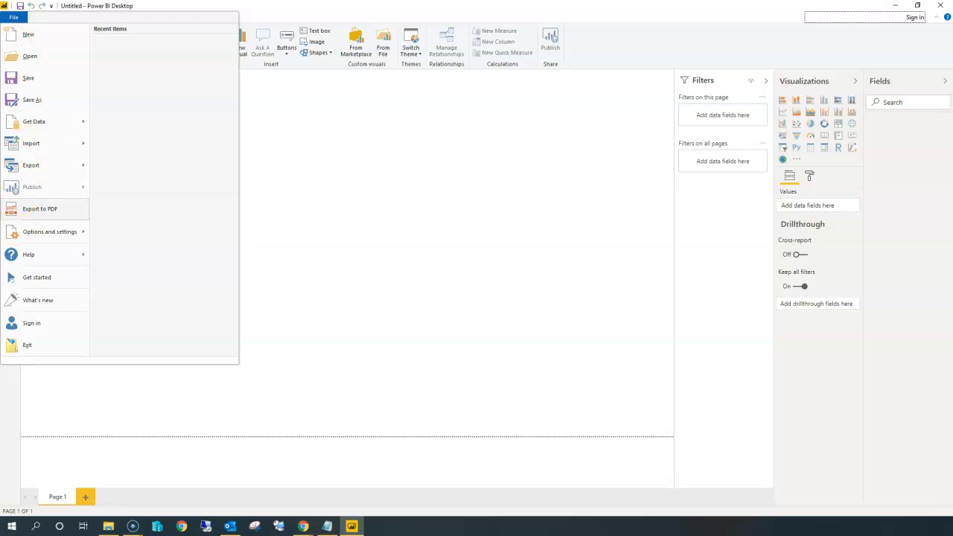
{"action": "left_click", "coordinate": [37, 325]}
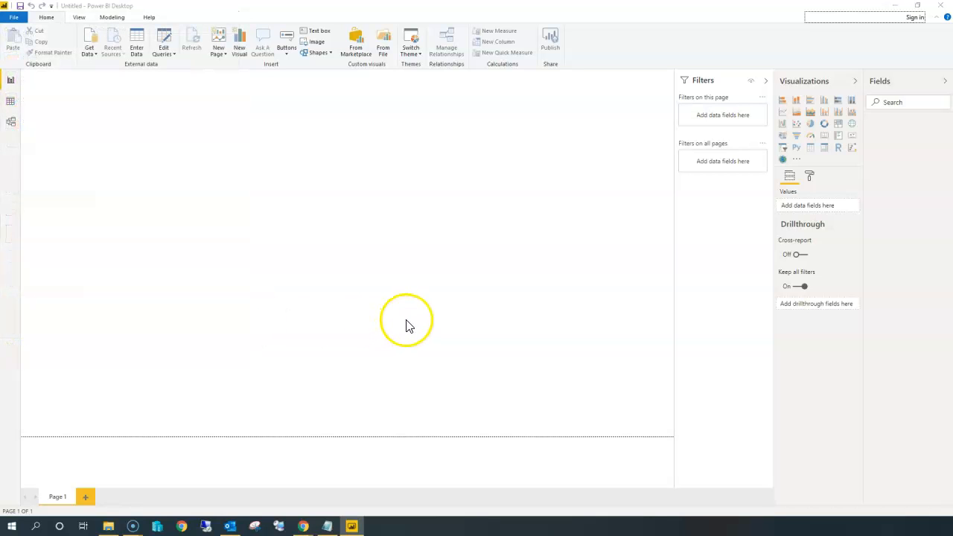
{"action": "left_click", "coordinate": [400, 304]}
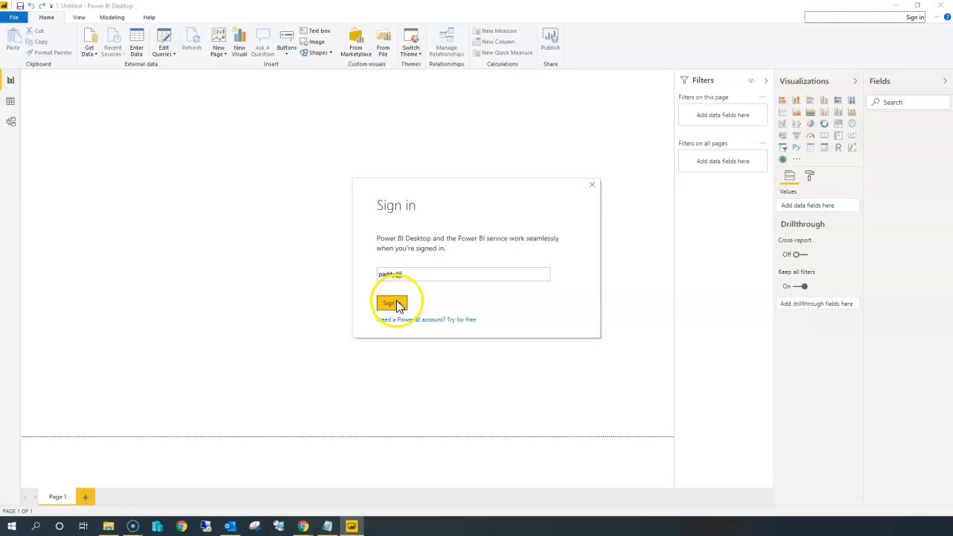
{"action": "key", "text": "BackSpace"}
{"action": "key", "text": "BackSpace"}
{"action": "key", "text": "BackSpace"}
{"action": "key", "text": "BackSpace"}
{"action": "key", "text": "BackSpace"}
{"action": "key", "text": "BackSpace"}
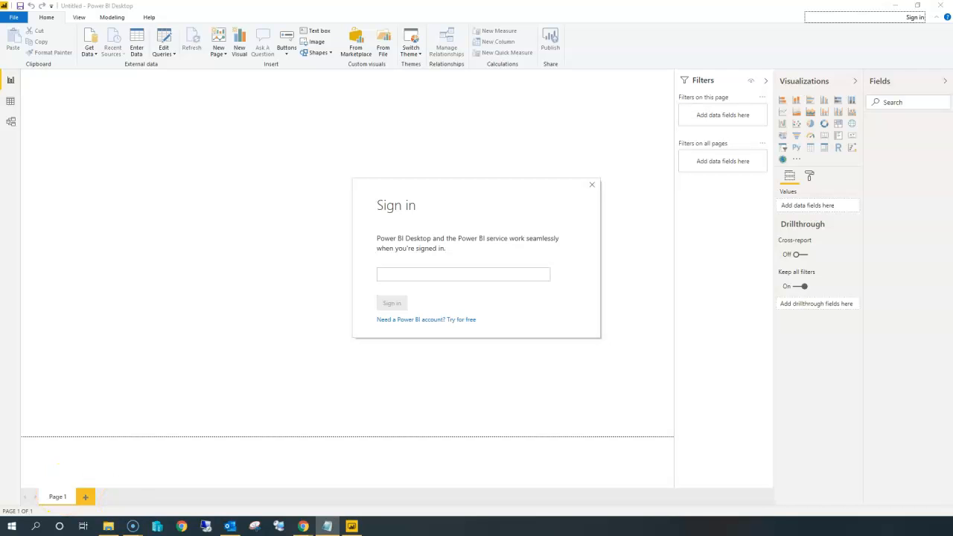
{"action": "left_click", "coordinate": [403, 275]}
{"action": "key", "text": "ctrl+v"}
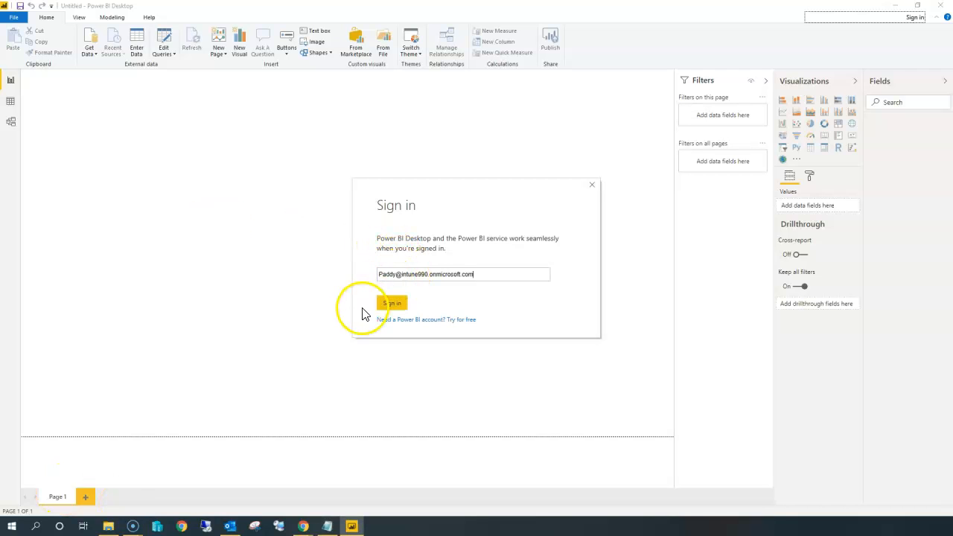
{"action": "left_click", "coordinate": [391, 300]}
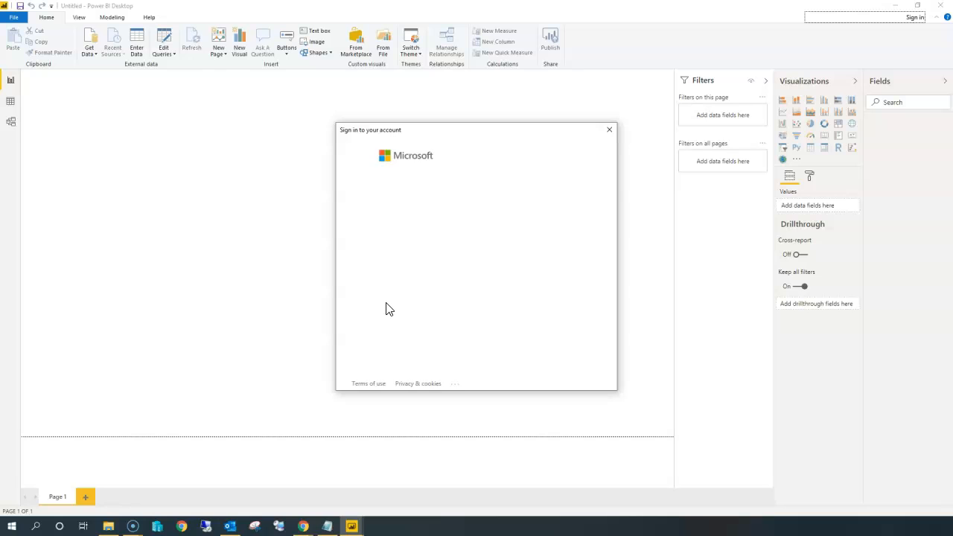
{"action": "left_click", "coordinate": [428, 284]}
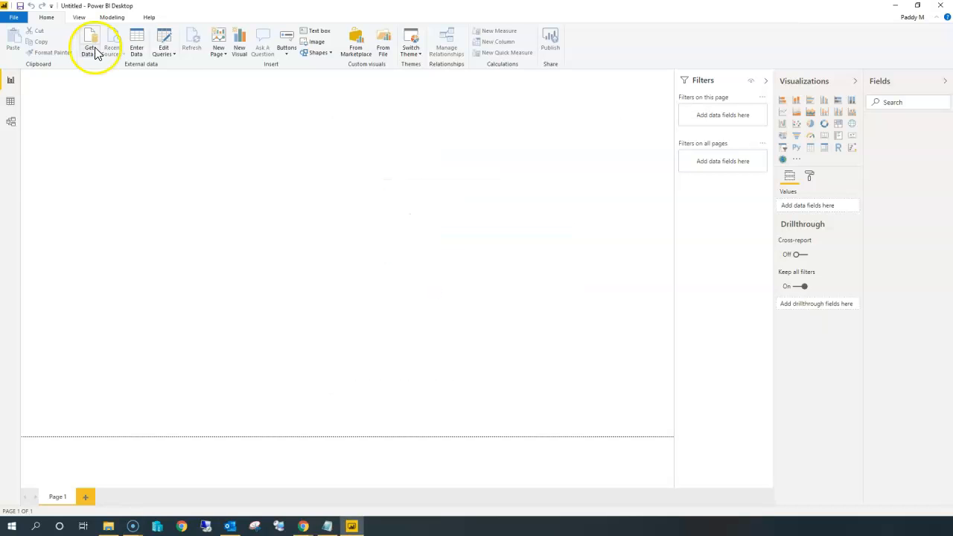
Get data from the Intune Data Warehouse connector, accept the third-party notice, and retrieve 60 days of history.
{"action": "left_click", "coordinate": [89, 52]}
{"action": "left_click", "coordinate": [56, 278]}
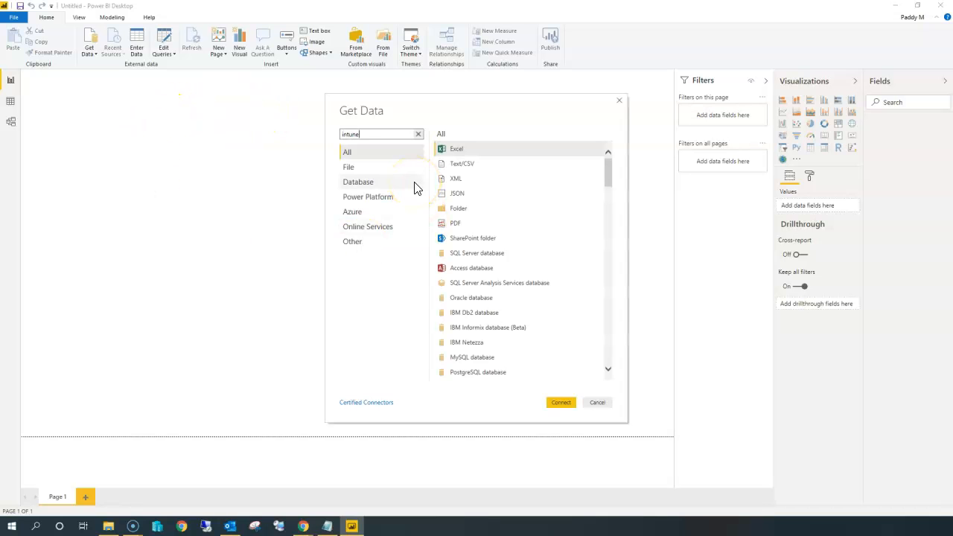
{"action": "double_click", "coordinate": [494, 152]}
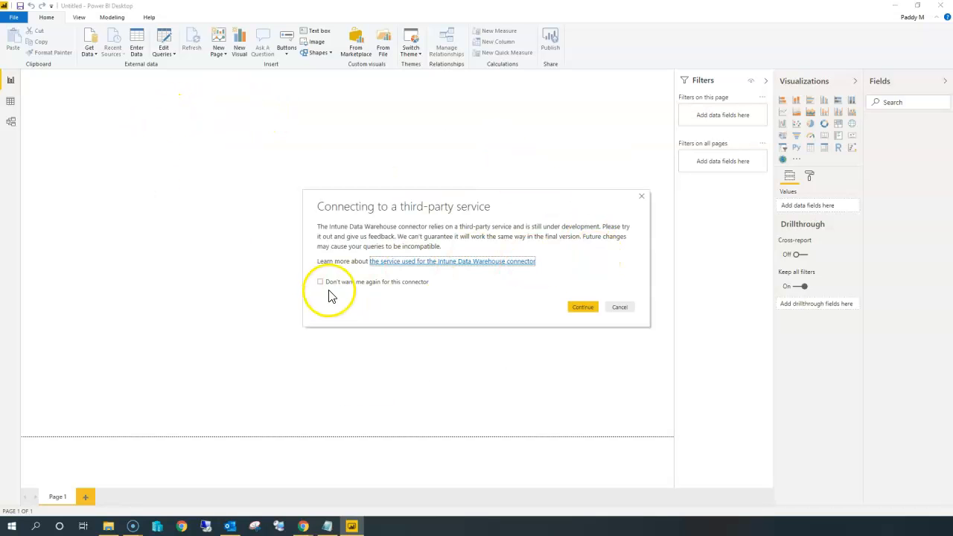
{"action": "left_click", "coordinate": [583, 307]}
{"action": "left_click", "coordinate": [426, 249]}
{"action": "left_click", "coordinate": [366, 349]}
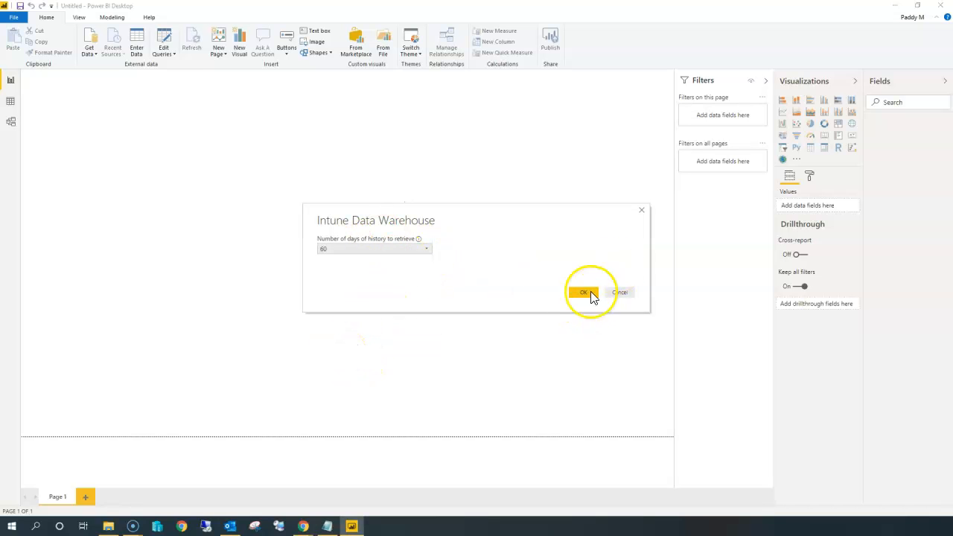
{"action": "left_click", "coordinate": [585, 293]}
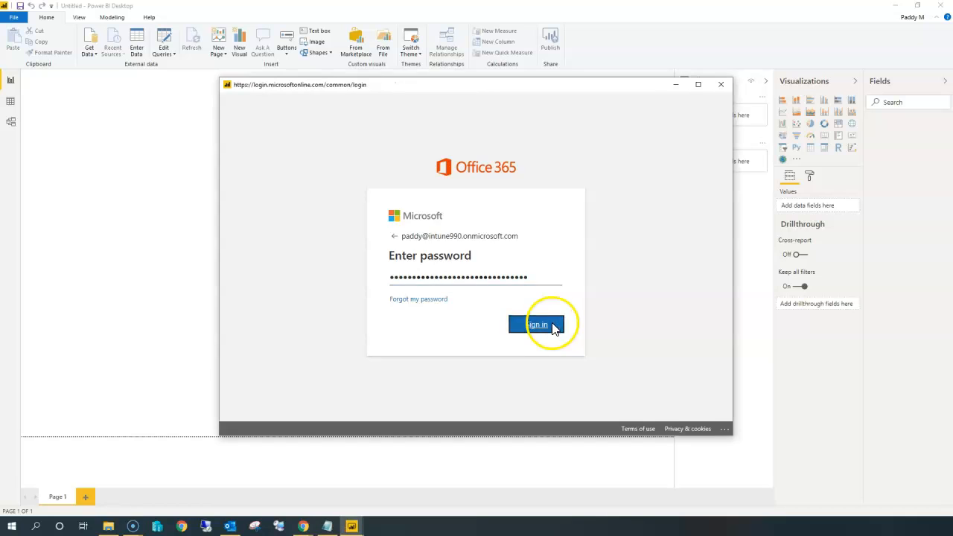
Enter the account password to sign in to the Intune Data Warehouse connector.
{"action": "left_click", "coordinate": [551, 324]}
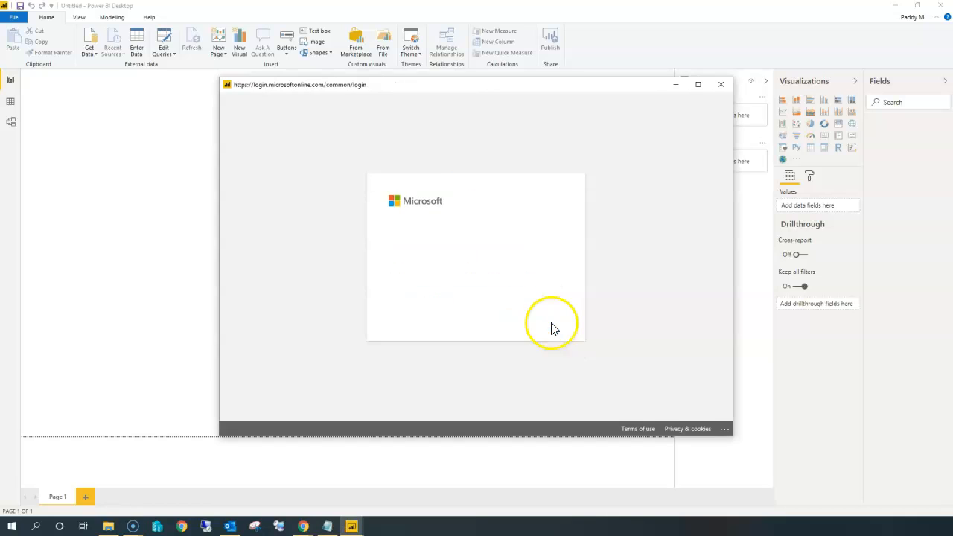
{"action": "type", "text": "••"}
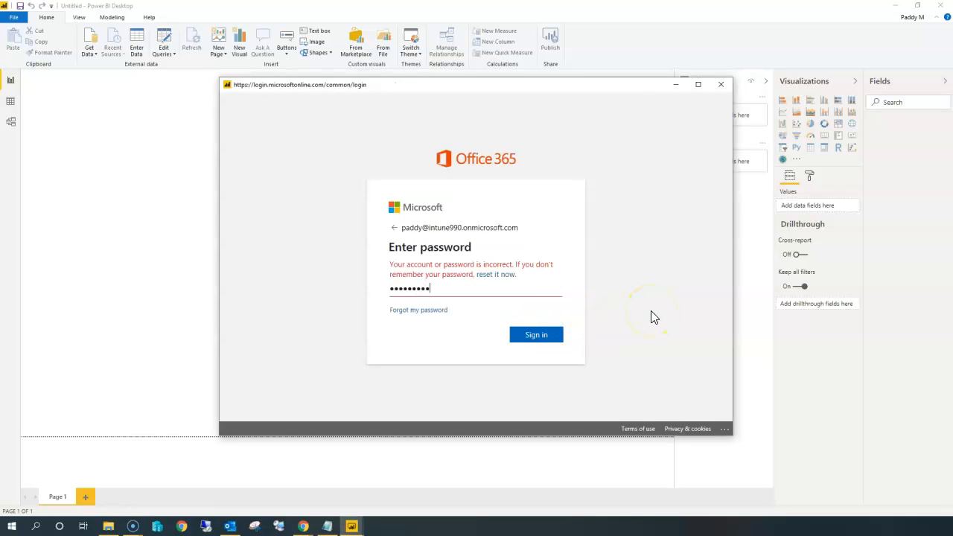
{"action": "type", "text": "•"}
{"action": "key", "text": "Return"}
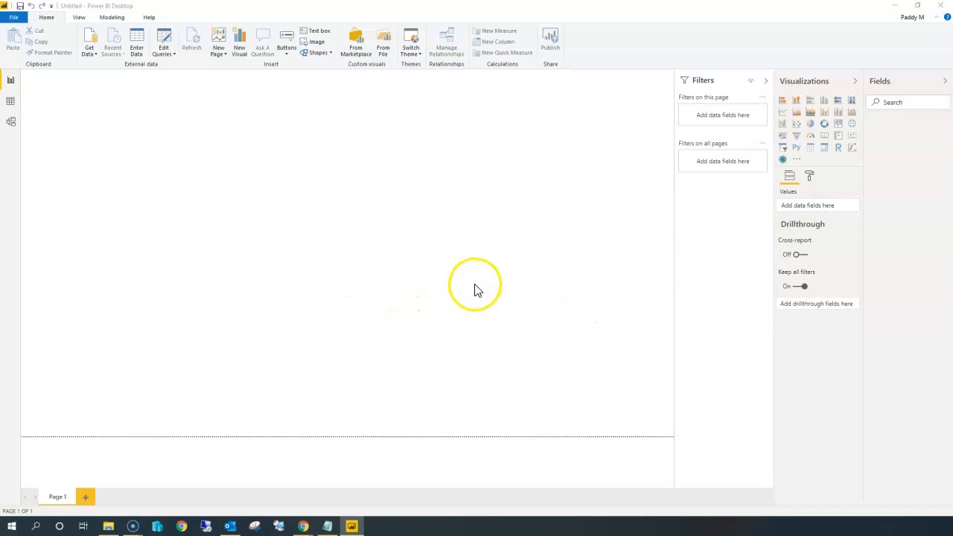
Select every Intune Data Warehouse table in the Navigator and load them into the model.
{"action": "left_click", "coordinate": [289, 167]}
{"action": "left_click", "coordinate": [288, 179]}
{"action": "scroll", "coordinate": [406, 283], "scroll_direction": "down", "scroll_amount": 3}
{"action": "scroll", "coordinate": [357, 208], "scroll_direction": "up", "scroll_amount": 3}
{"action": "left_click", "coordinate": [289, 191]}
{"action": "left_click", "coordinate": [289, 205]}
{"action": "left_click", "coordinate": [289, 216]}
{"action": "left_click", "coordinate": [289, 228]}
{"action": "left_click", "coordinate": [290, 241]}
{"action": "left_click", "coordinate": [289, 254]}
{"action": "left_click", "coordinate": [289, 266]}
{"action": "left_click", "coordinate": [289, 279]}
{"action": "left_click", "coordinate": [289, 291]}
{"action": "left_click", "coordinate": [289, 303]}
{"action": "left_click", "coordinate": [289, 316]}
{"action": "left_click", "coordinate": [289, 328]}
{"action": "left_click", "coordinate": [289, 340]}
{"action": "left_click", "coordinate": [289, 353]}
{"action": "left_click", "coordinate": [289, 365]}
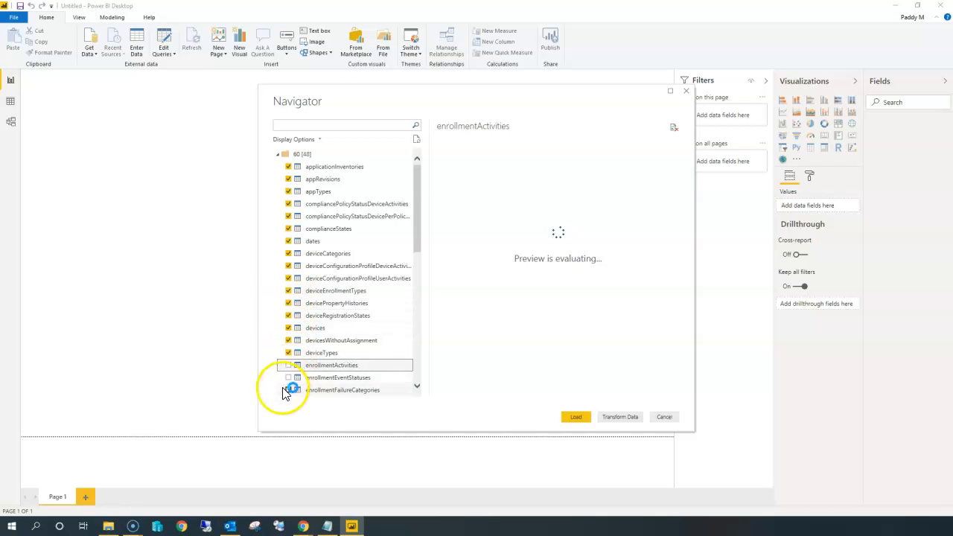
{"action": "left_click", "coordinate": [289, 378]}
{"action": "left_click", "coordinate": [289, 391]}
{"action": "scroll", "coordinate": [366, 315], "scroll_direction": "down", "scroll_amount": 3}
{"action": "left_click", "coordinate": [290, 179]}
{"action": "left_click", "coordinate": [289, 192]}
{"action": "left_click", "coordinate": [289, 203]}
{"action": "left_click", "coordinate": [289, 216]}
{"action": "left_click", "coordinate": [289, 266]}
{"action": "left_click", "coordinate": [289, 278]}
{"action": "left_click", "coordinate": [289, 291]}
{"action": "left_click", "coordinate": [289, 303]}
{"action": "left_click", "coordinate": [289, 315]}
{"action": "left_click", "coordinate": [289, 328]}
{"action": "left_click", "coordinate": [289, 341]}
{"action": "left_click", "coordinate": [289, 353]}
{"action": "left_click", "coordinate": [289, 365]}
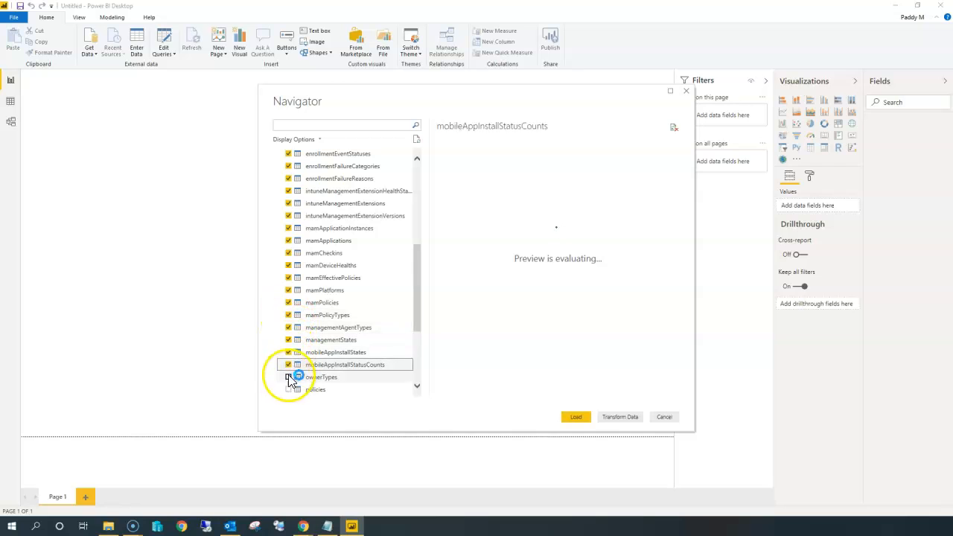
{"action": "left_click", "coordinate": [289, 365]}
{"action": "left_click", "coordinate": [289, 377]}
{"action": "left_click", "coordinate": [289, 390]}
{"action": "left_click", "coordinate": [289, 328]}
{"action": "left_click", "coordinate": [289, 279]}
{"action": "left_click", "coordinate": [289, 266]}
{"action": "left_click", "coordinate": [289, 291]}
{"action": "left_click", "coordinate": [289, 303]}
{"action": "left_click", "coordinate": [289, 316]}
{"action": "left_click", "coordinate": [289, 341]}
{"action": "left_click", "coordinate": [289, 353]}
{"action": "left_click", "coordinate": [578, 417]}
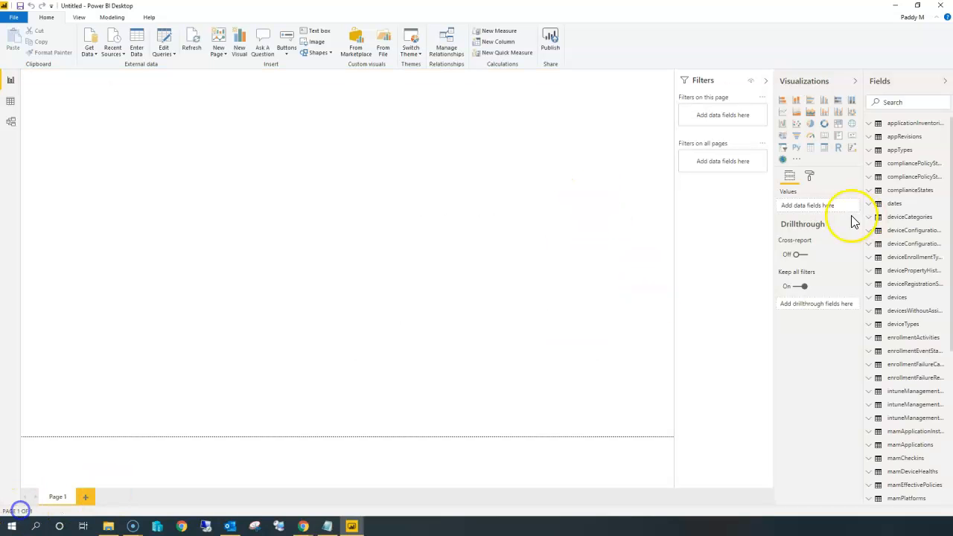
{"action": "scroll", "coordinate": [947, 228], "scroll_direction": "down", "scroll_amount": 3}
{"action": "scroll", "coordinate": [944, 257], "scroll_direction": "up", "scroll_amount": 3}
{"action": "scroll", "coordinate": [944, 260], "scroll_direction": "up", "scroll_amount": 1}
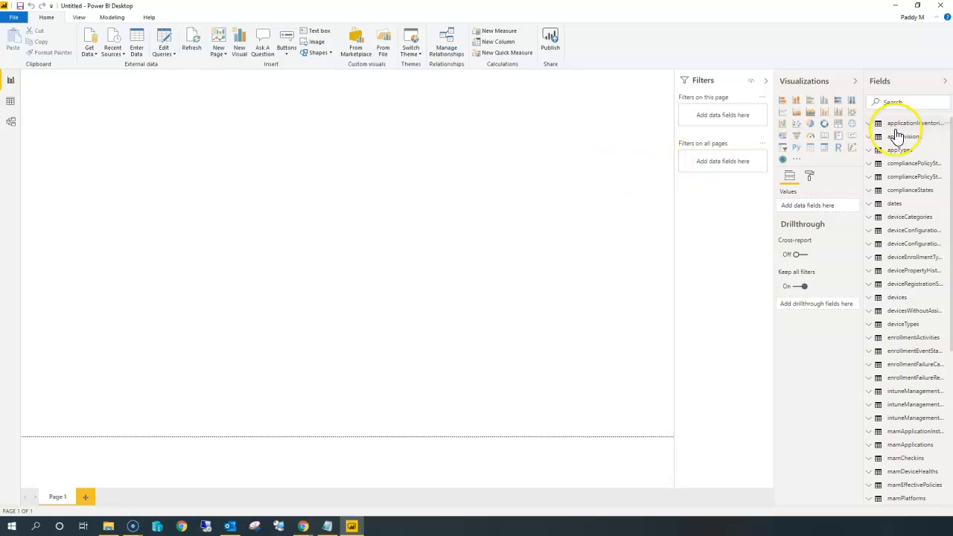
Expand applicationInventories and add all six of its fields to a new table visual.
{"action": "left_click", "coordinate": [871, 124]}
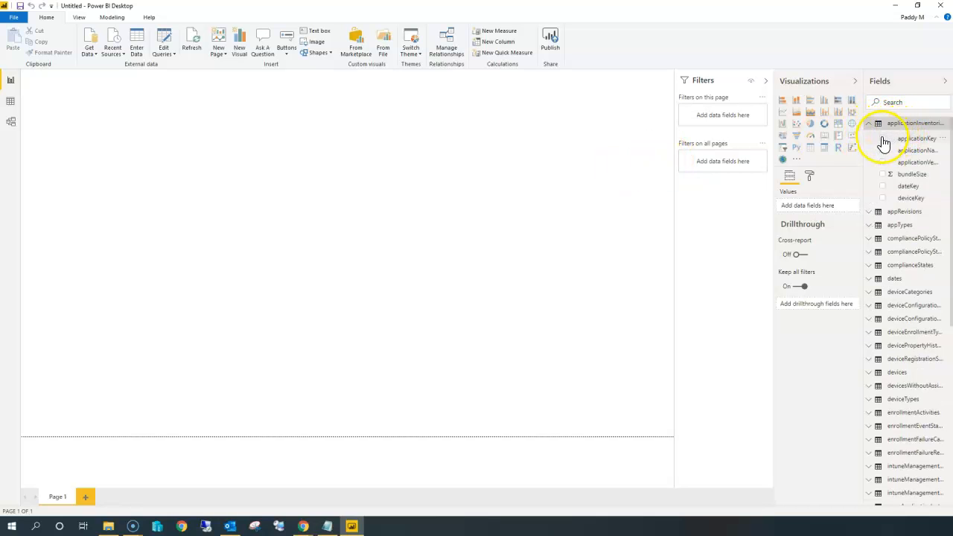
{"action": "left_click", "coordinate": [883, 138]}
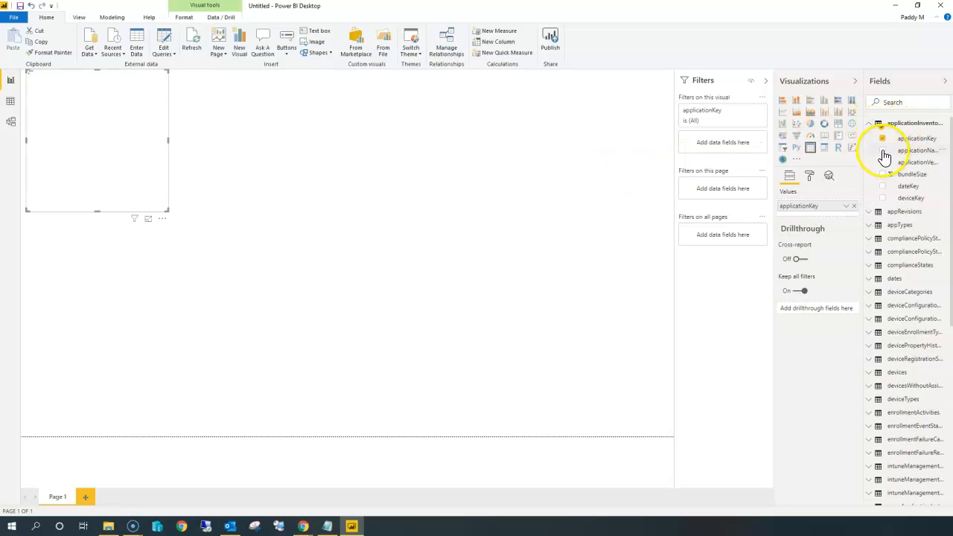
{"action": "left_click", "coordinate": [884, 151]}
{"action": "left_click", "coordinate": [884, 163]}
{"action": "left_click", "coordinate": [885, 174]}
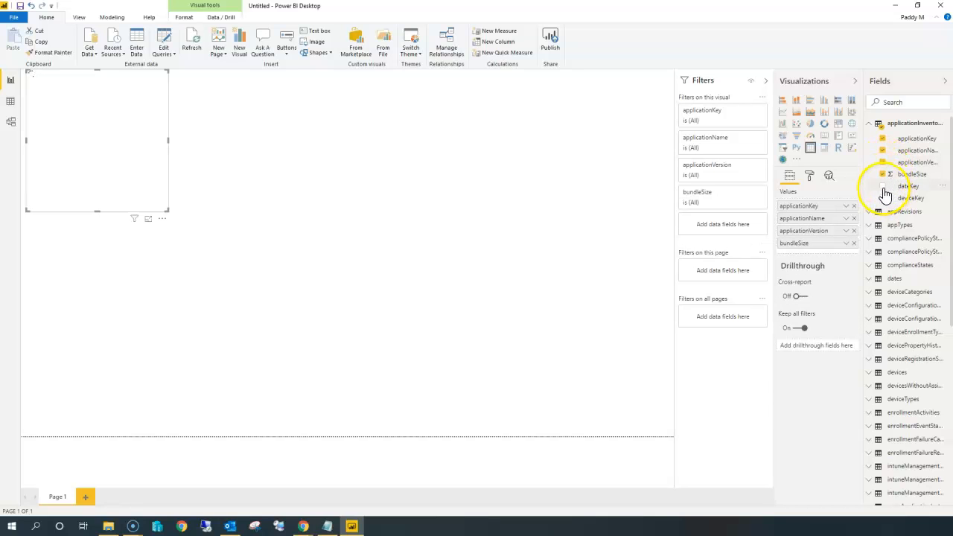
{"action": "left_click", "coordinate": [884, 186]}
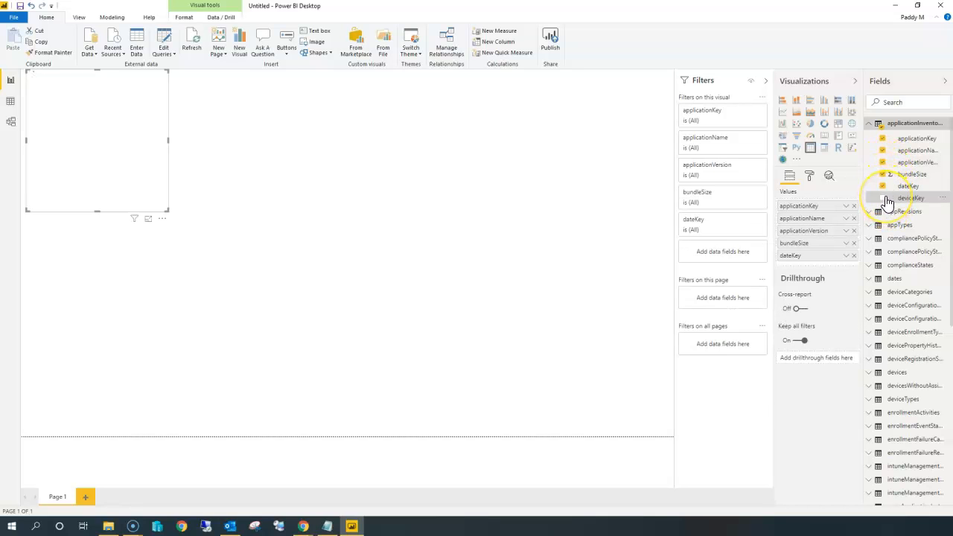
{"action": "left_click", "coordinate": [892, 200]}
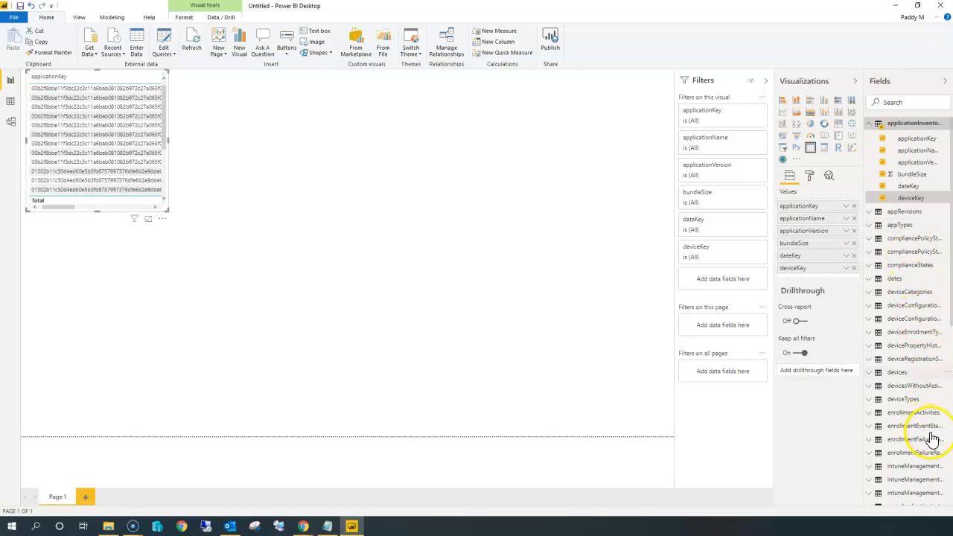
Enlarge the table visual so its columns spread across the canvas.
{"action": "scroll", "coordinate": [927, 439], "scroll_direction": "down", "scroll_amount": 3}
{"action": "left_click_drag", "start_coordinate": [167, 212], "coordinate": [593, 241]}
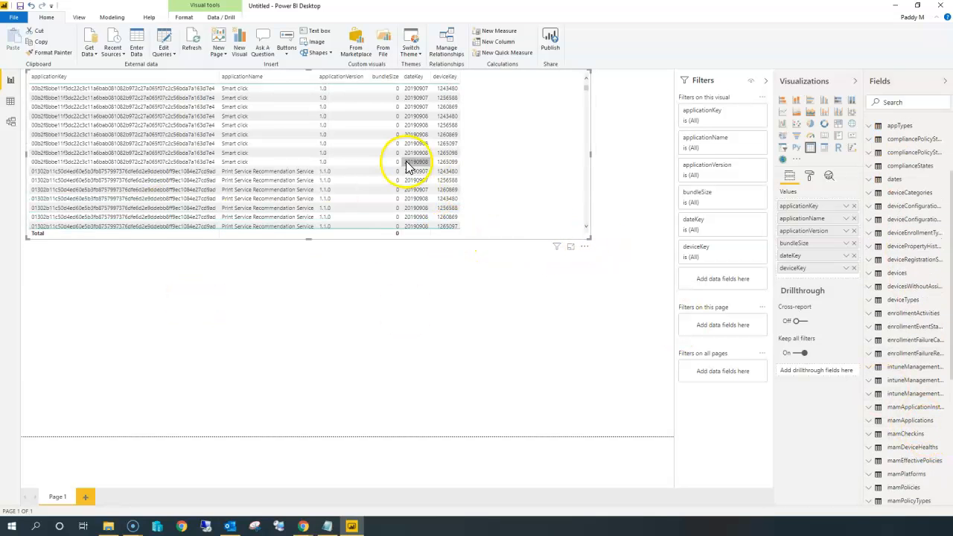
Expand the users table and add displayName, isDeleted, rowLastModifiedDateTime and intuneLicensed to the table visual.
{"action": "scroll", "coordinate": [923, 358], "scroll_direction": "down", "scroll_amount": 5}
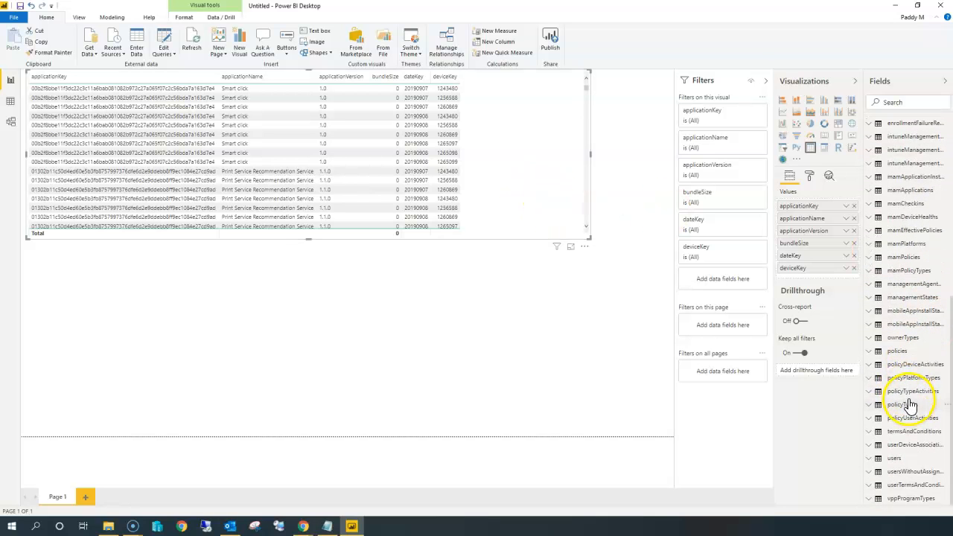
{"action": "left_click", "coordinate": [869, 351]}
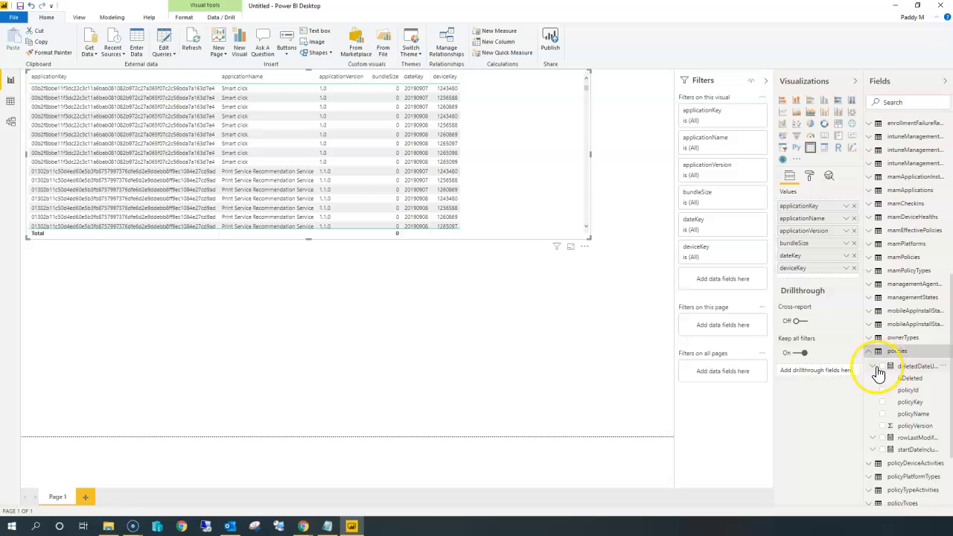
{"action": "scroll", "coordinate": [909, 415], "scroll_direction": "down", "scroll_amount": 3}
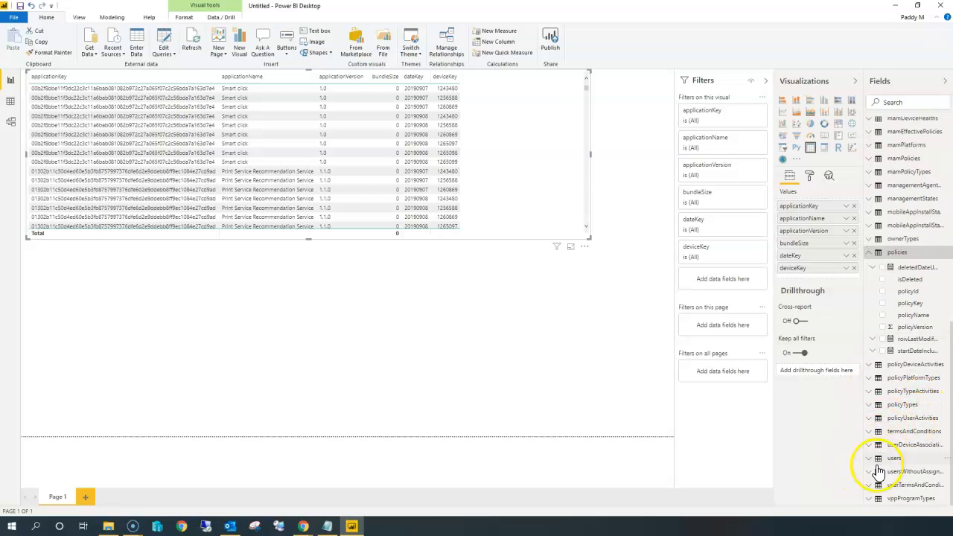
{"action": "left_click", "coordinate": [890, 459]}
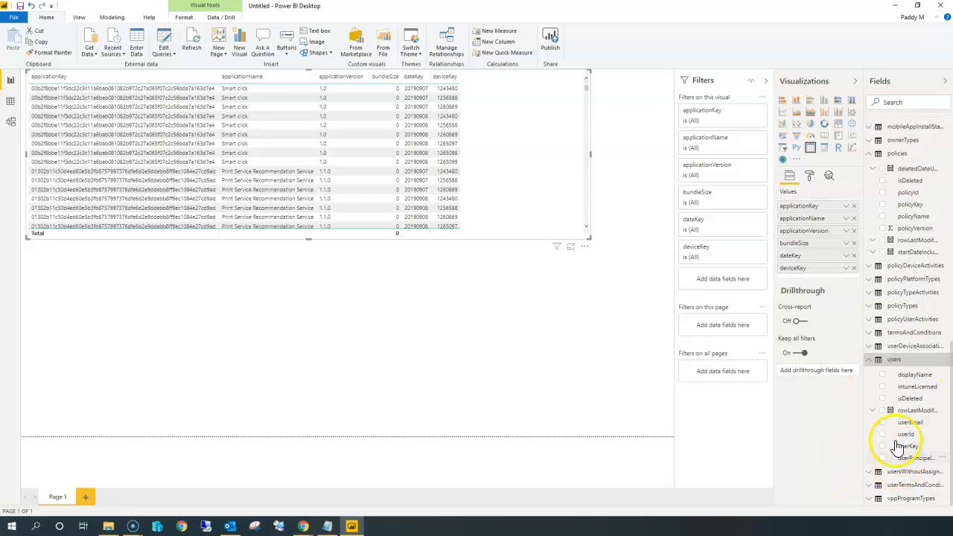
{"action": "left_click", "coordinate": [882, 375]}
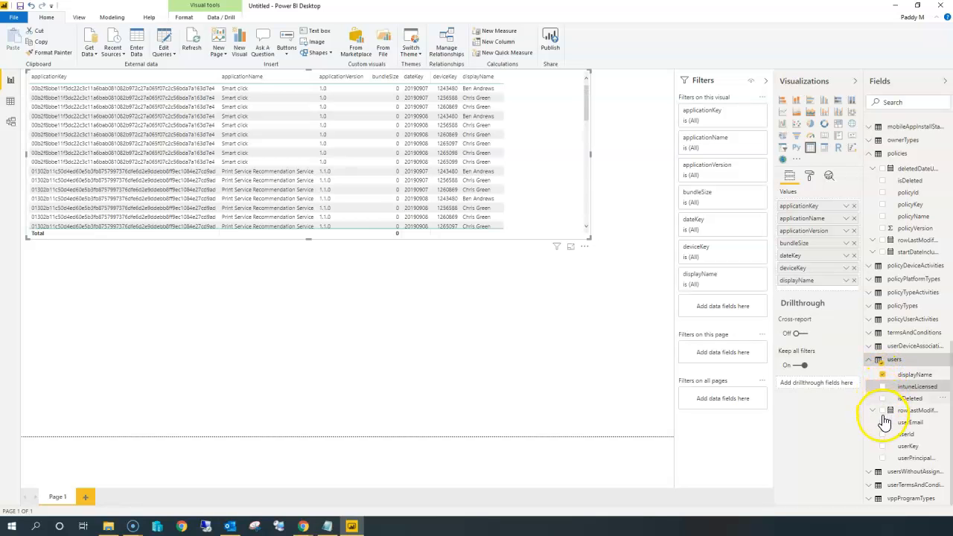
{"action": "left_click", "coordinate": [884, 399]}
{"action": "left_click", "coordinate": [883, 410]}
{"action": "left_click", "coordinate": [882, 387]}
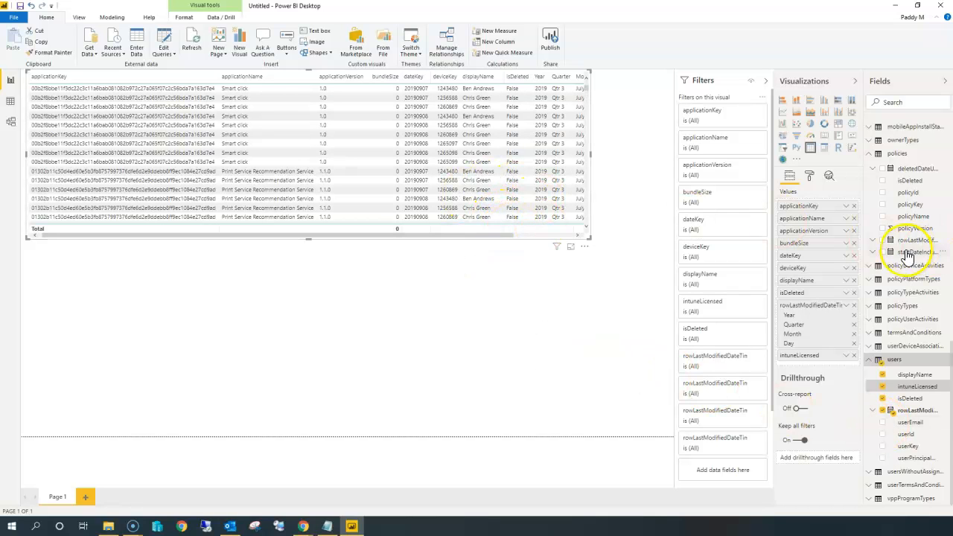
Remove applicationKey, applicationName and bundleSize from the table visual.
{"action": "scroll", "coordinate": [908, 254], "scroll_direction": "up", "scroll_amount": 15}
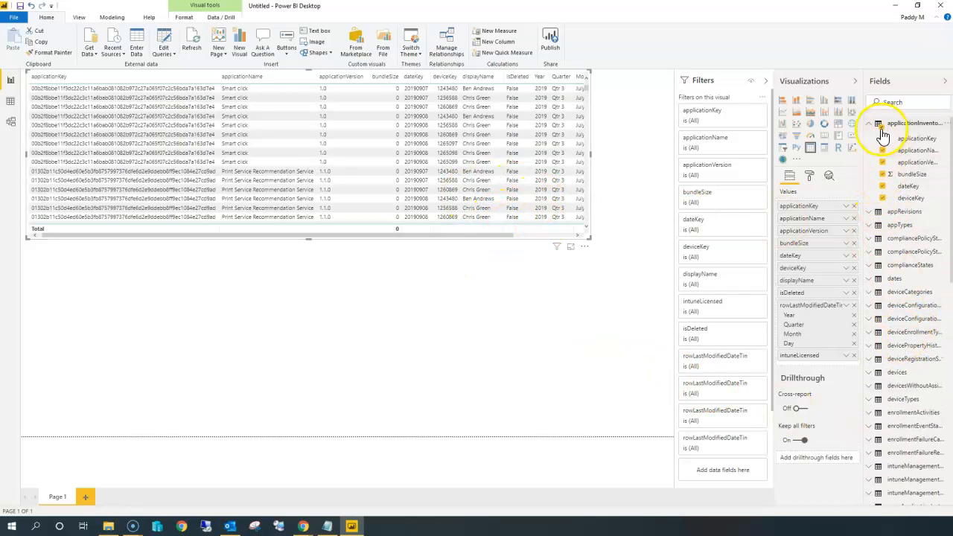
{"action": "left_click", "coordinate": [883, 131]}
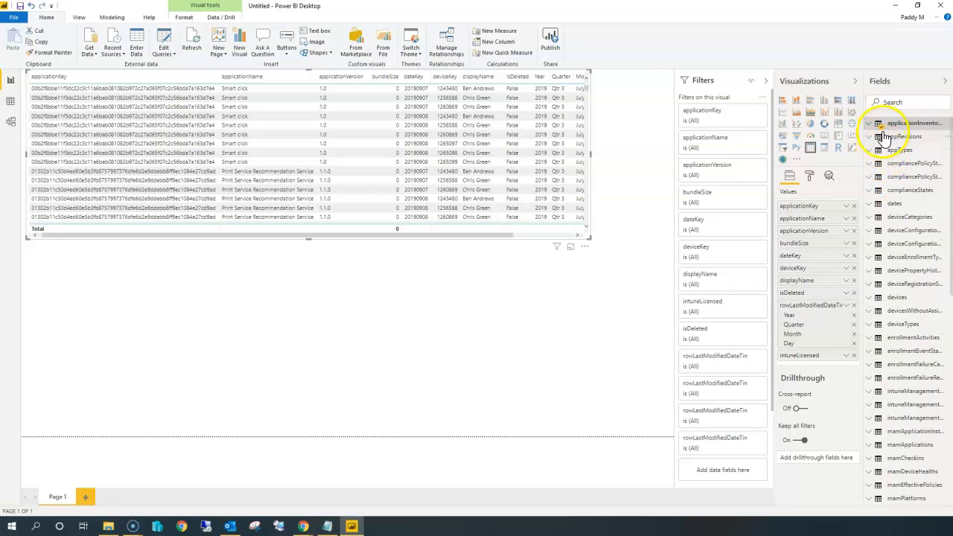
{"action": "left_click", "coordinate": [885, 125]}
{"action": "left_click", "coordinate": [883, 140]}
{"action": "left_click", "coordinate": [883, 151]}
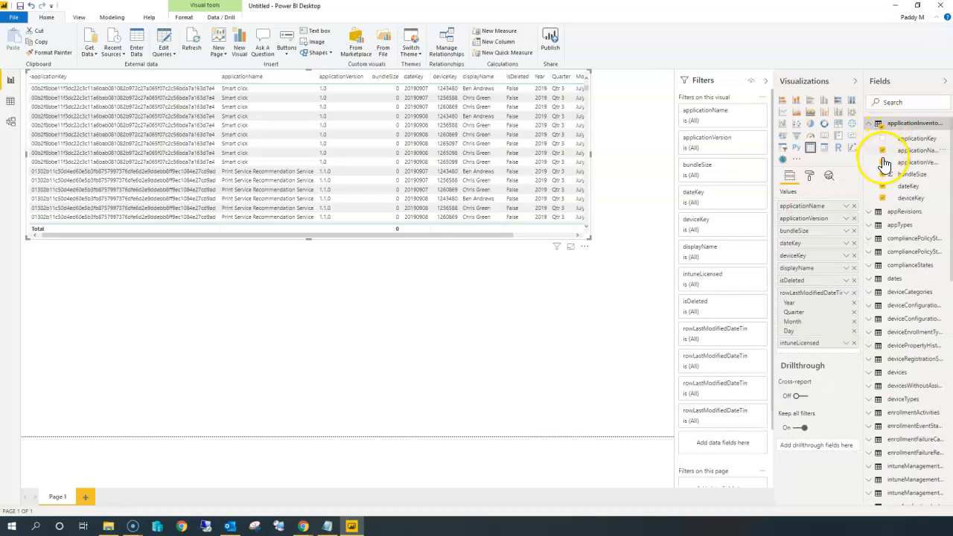
{"action": "left_click", "coordinate": [884, 198]}
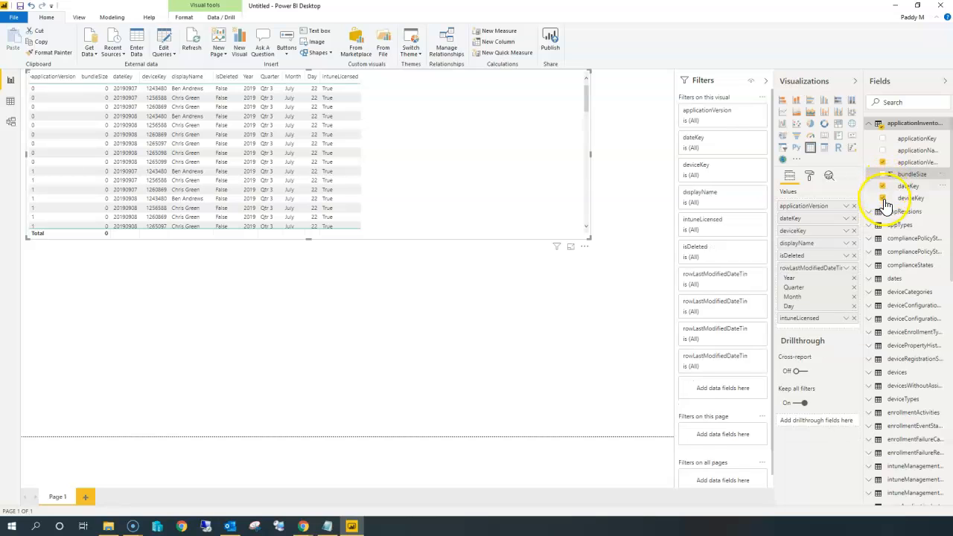